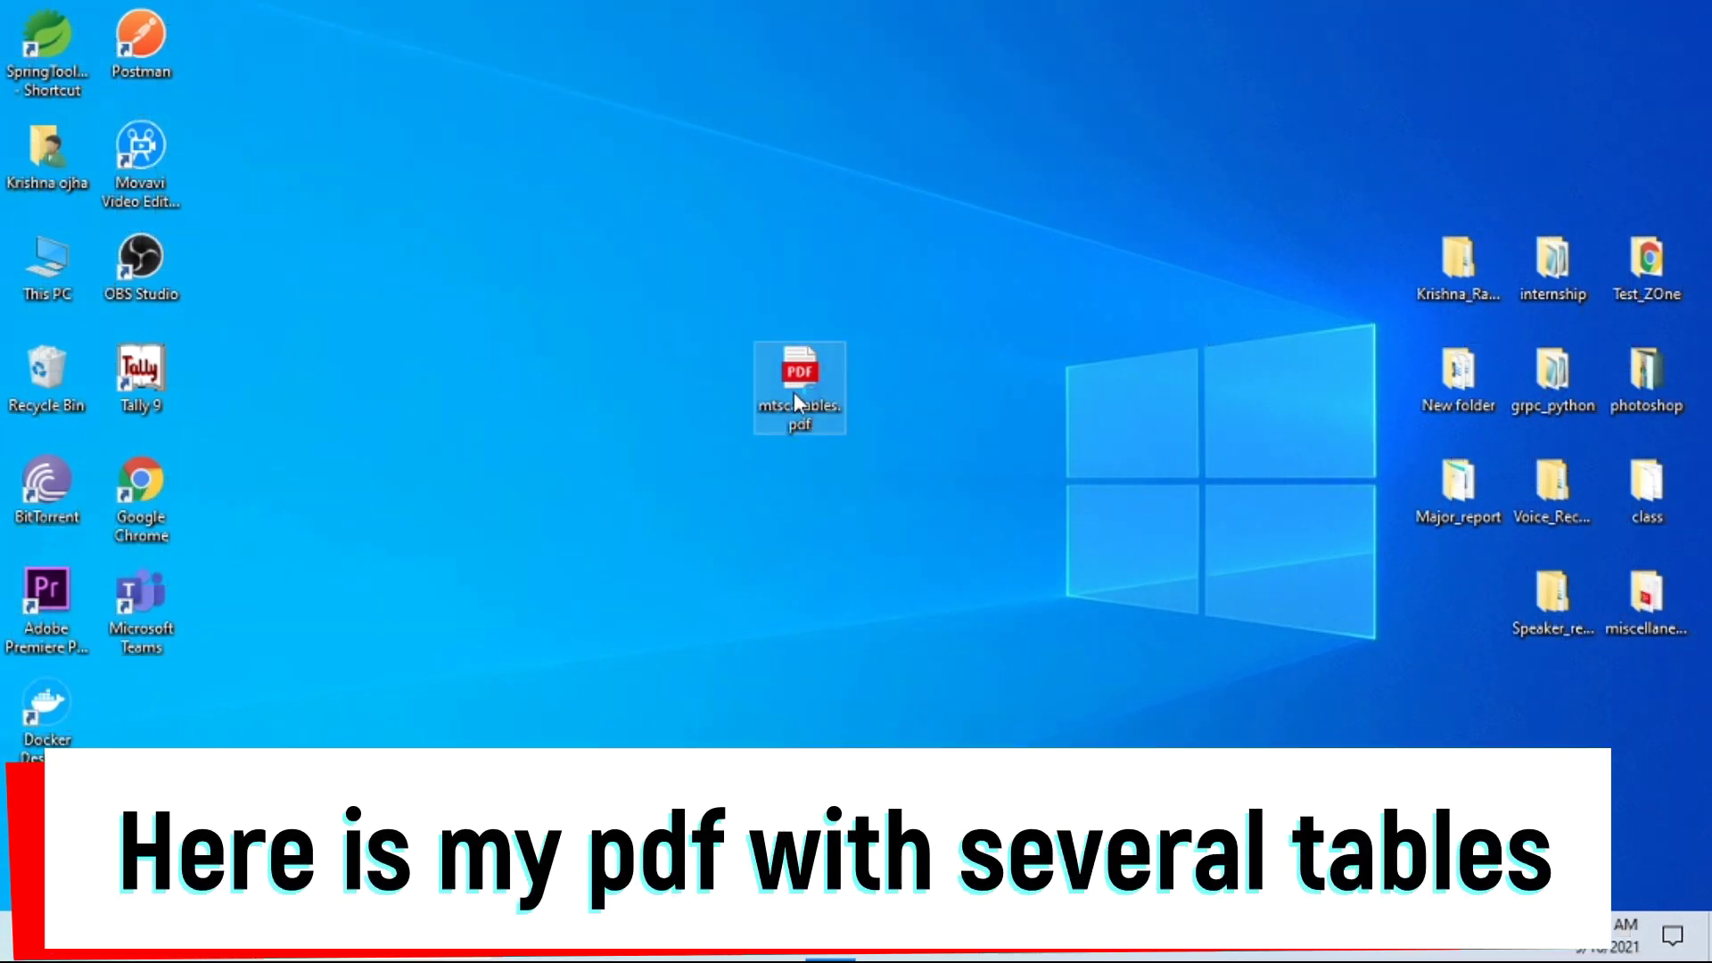
Open mtscatables.pdf in Edge, browse its tables through page 6, return to page 1, then minimize.
double_click(794, 392)
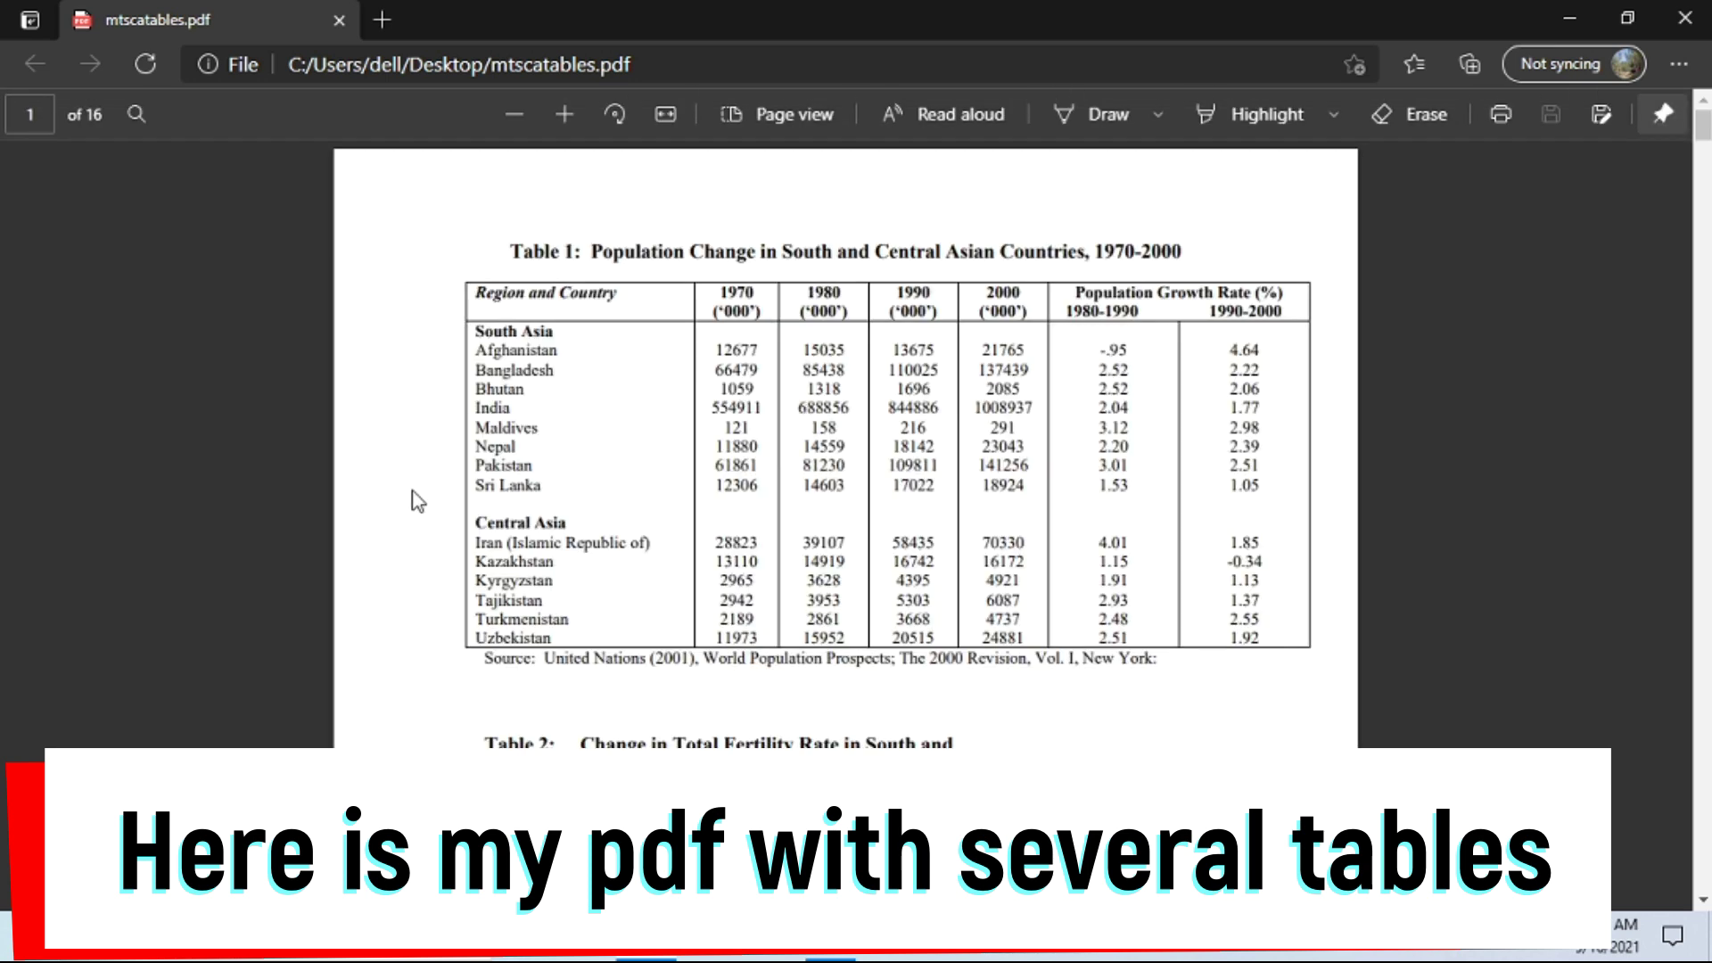
scroll(417, 501, "down", 4)
scroll(417, 501, "down", 3)
scroll(417, 501, "down", 5)
scroll(417, 502, "down", 5)
scroll(417, 501, "down", 5)
scroll(417, 501, "down", 5)
scroll(417, 502, "down", 5)
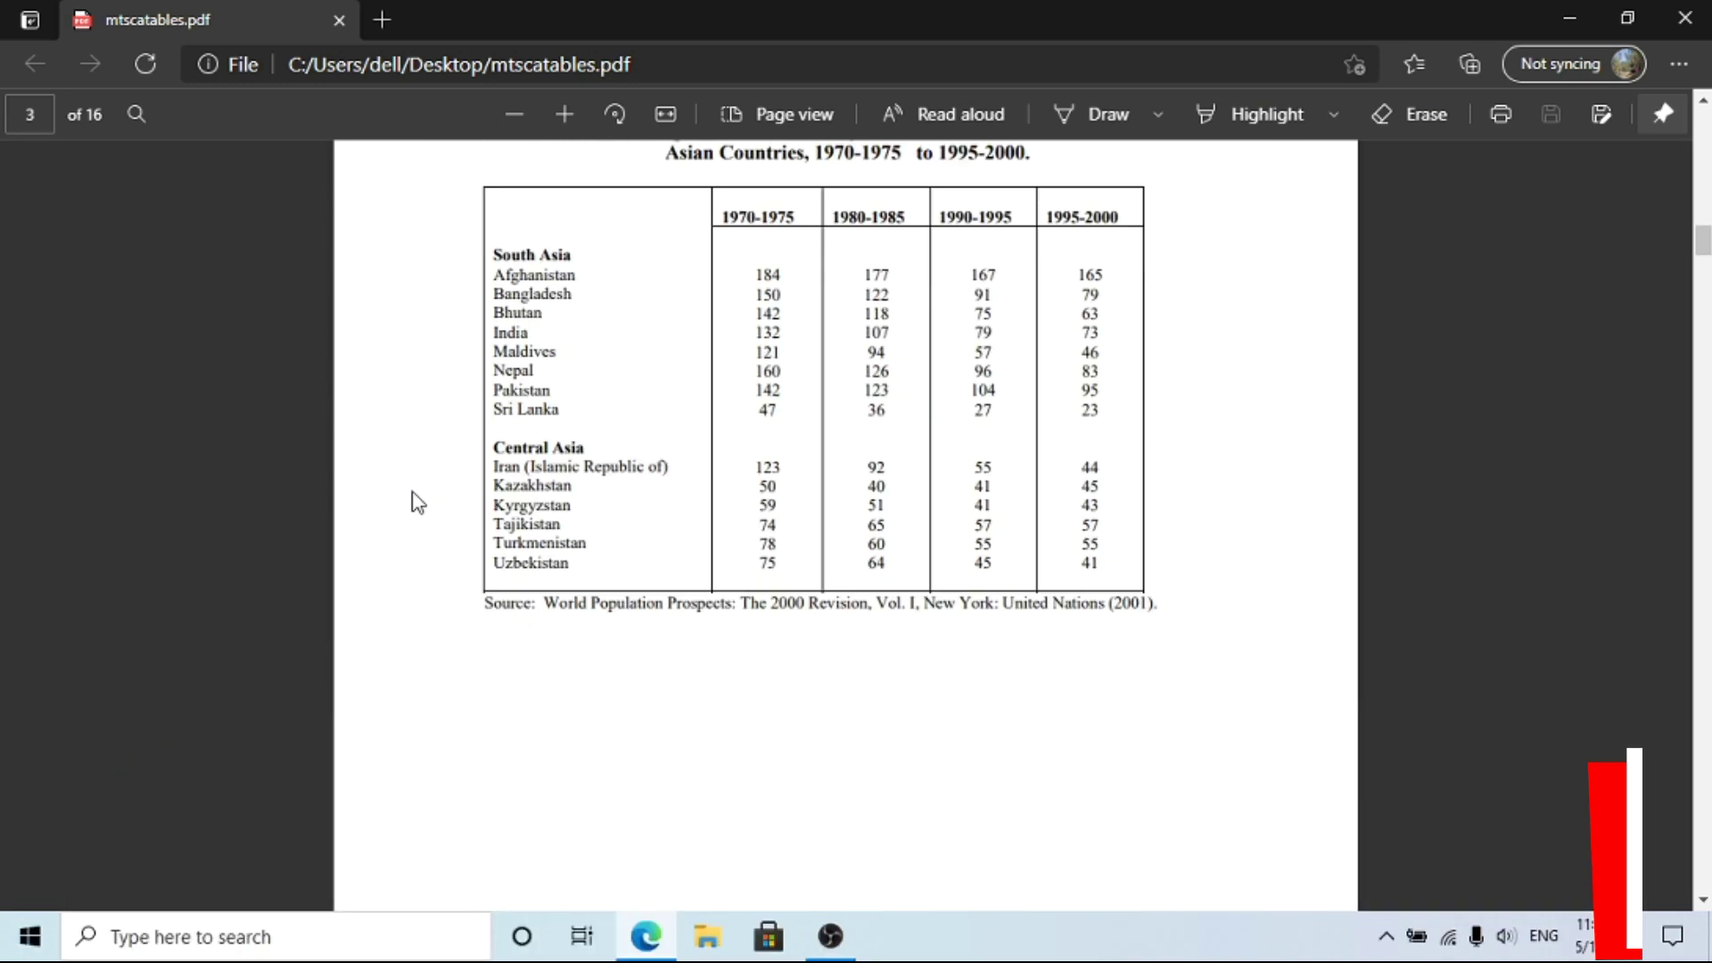
scroll(418, 501, "down", 5)
scroll(417, 501, "down", 5)
scroll(418, 501, "down", 5)
scroll(417, 501, "down", 3)
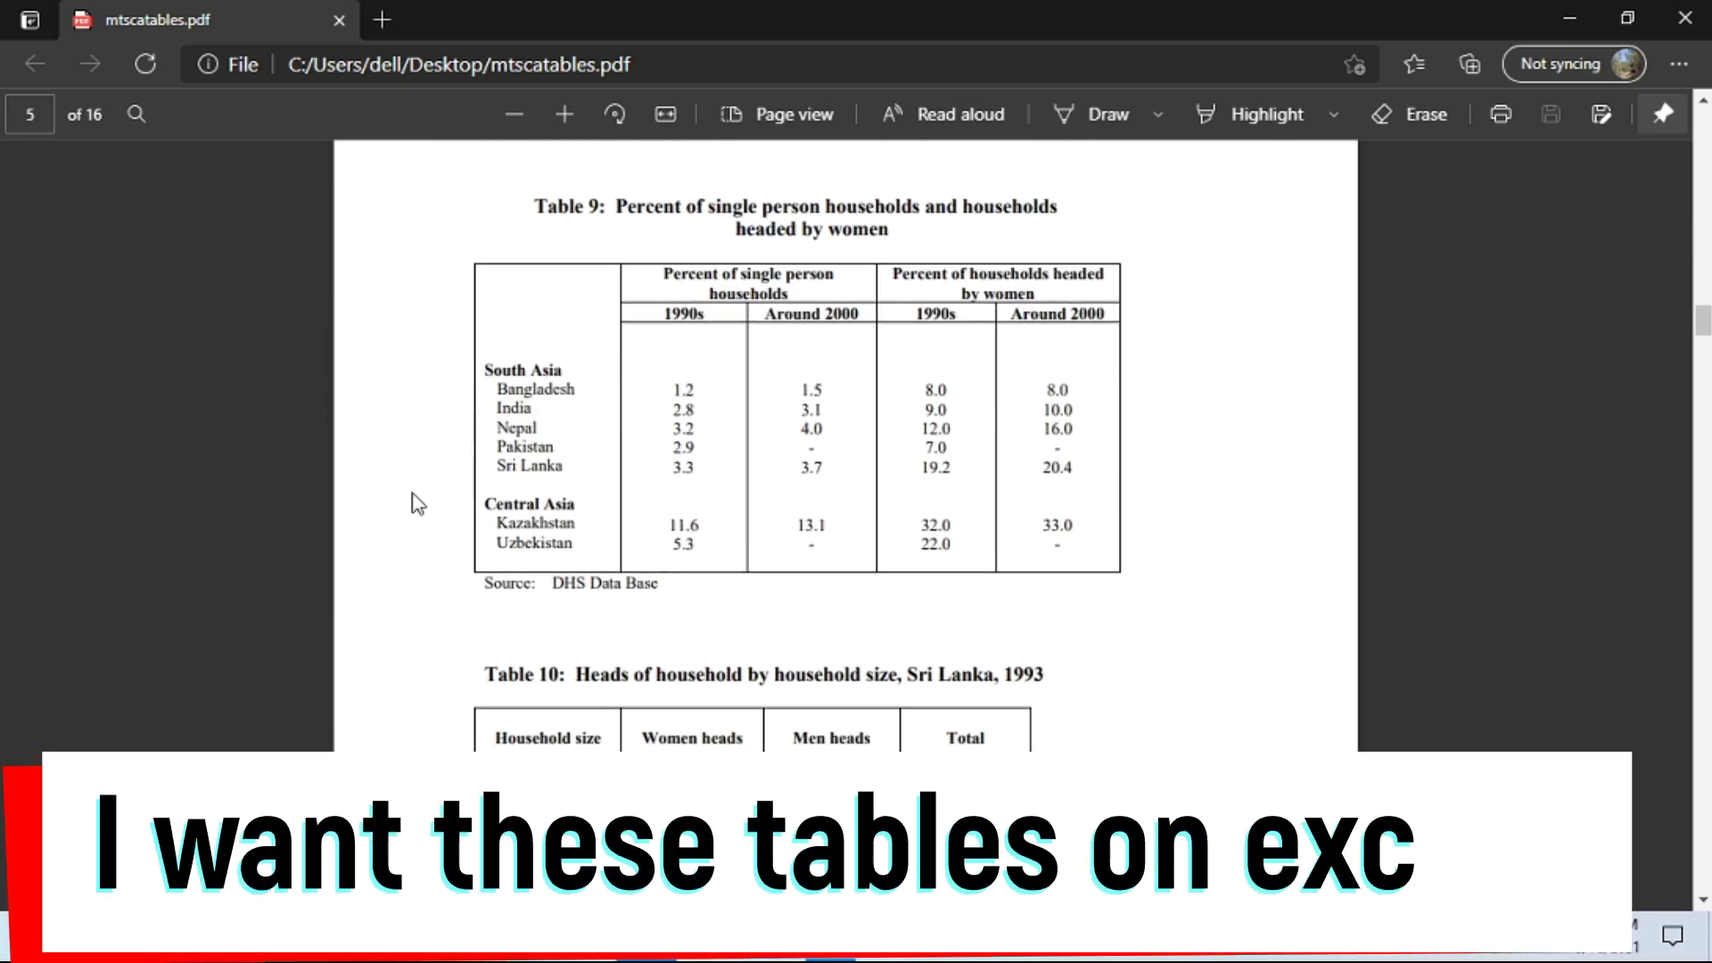
scroll(417, 501, "down", 4)
scroll(417, 501, "down", 5)
scroll(418, 501, "down", 5)
scroll(417, 504, "down", 2)
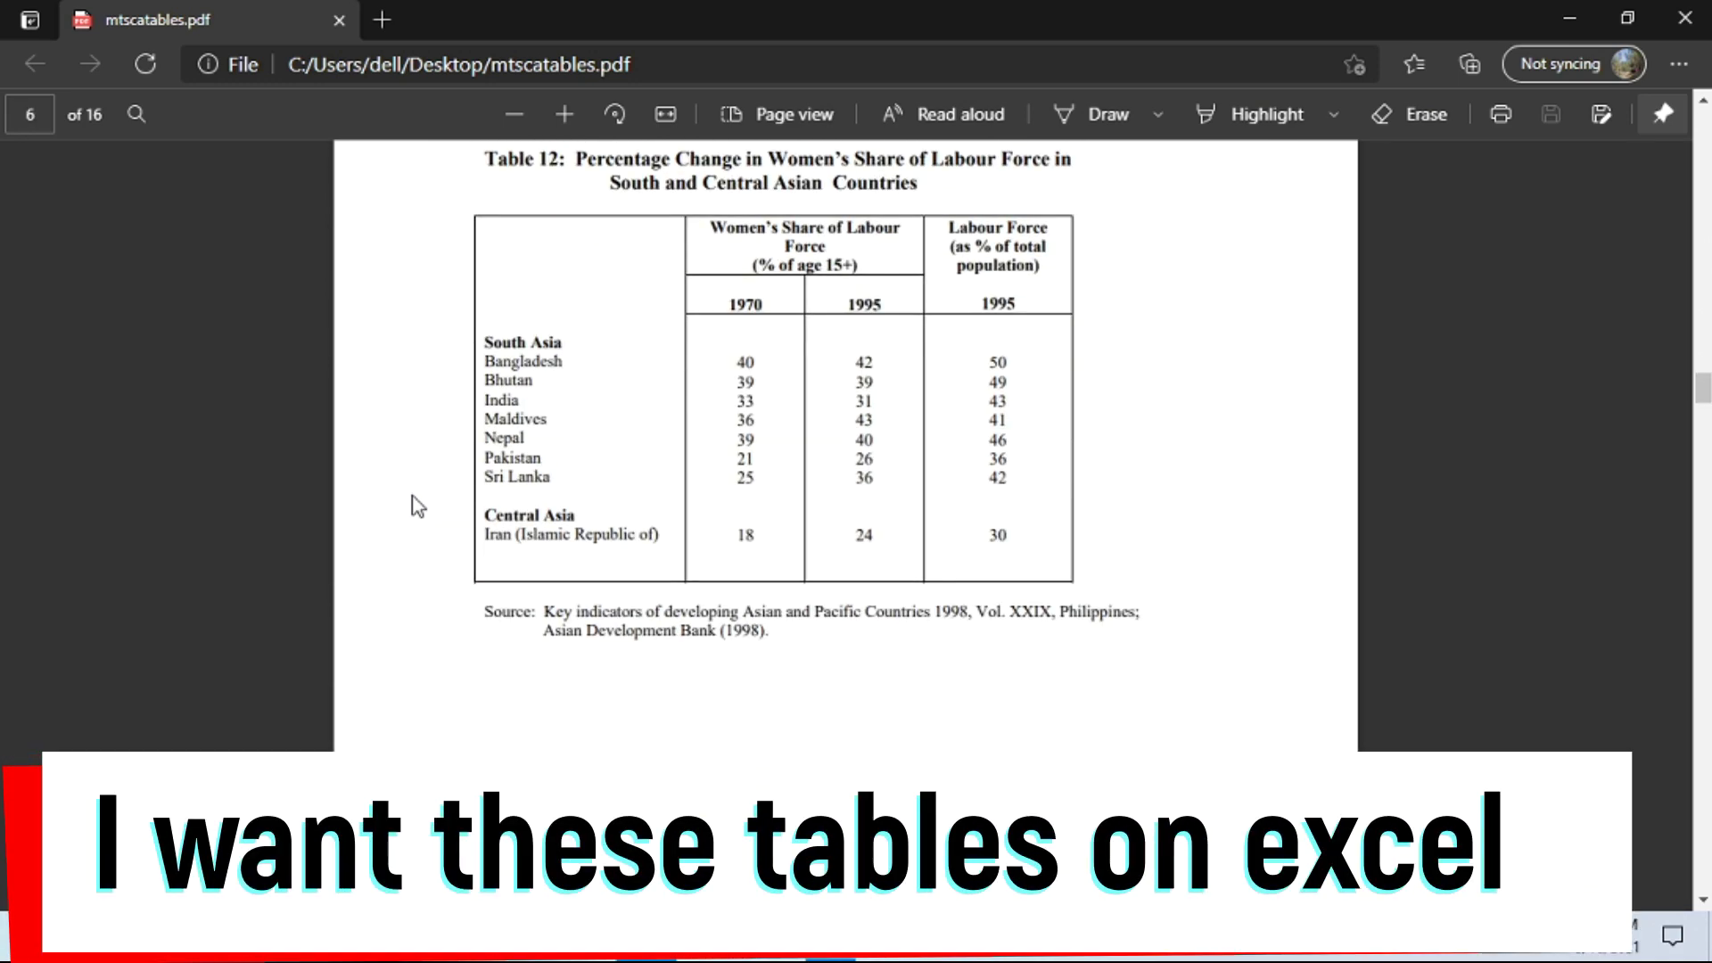
key("Home")
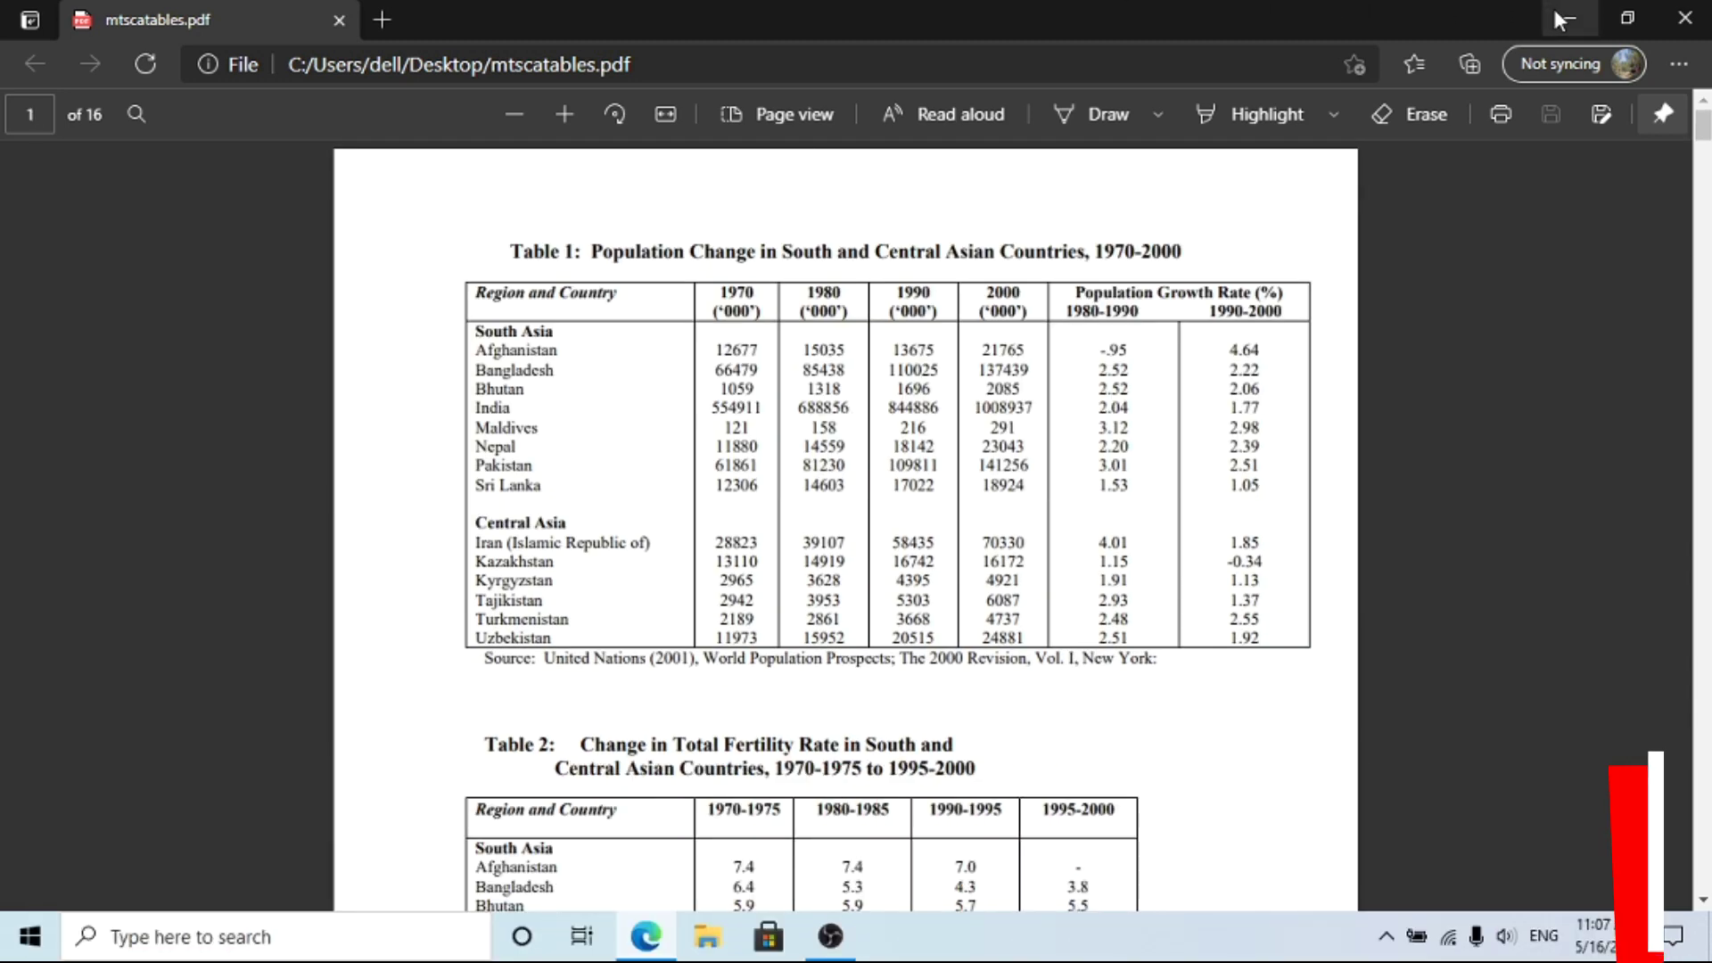
left_click(1554, 11)
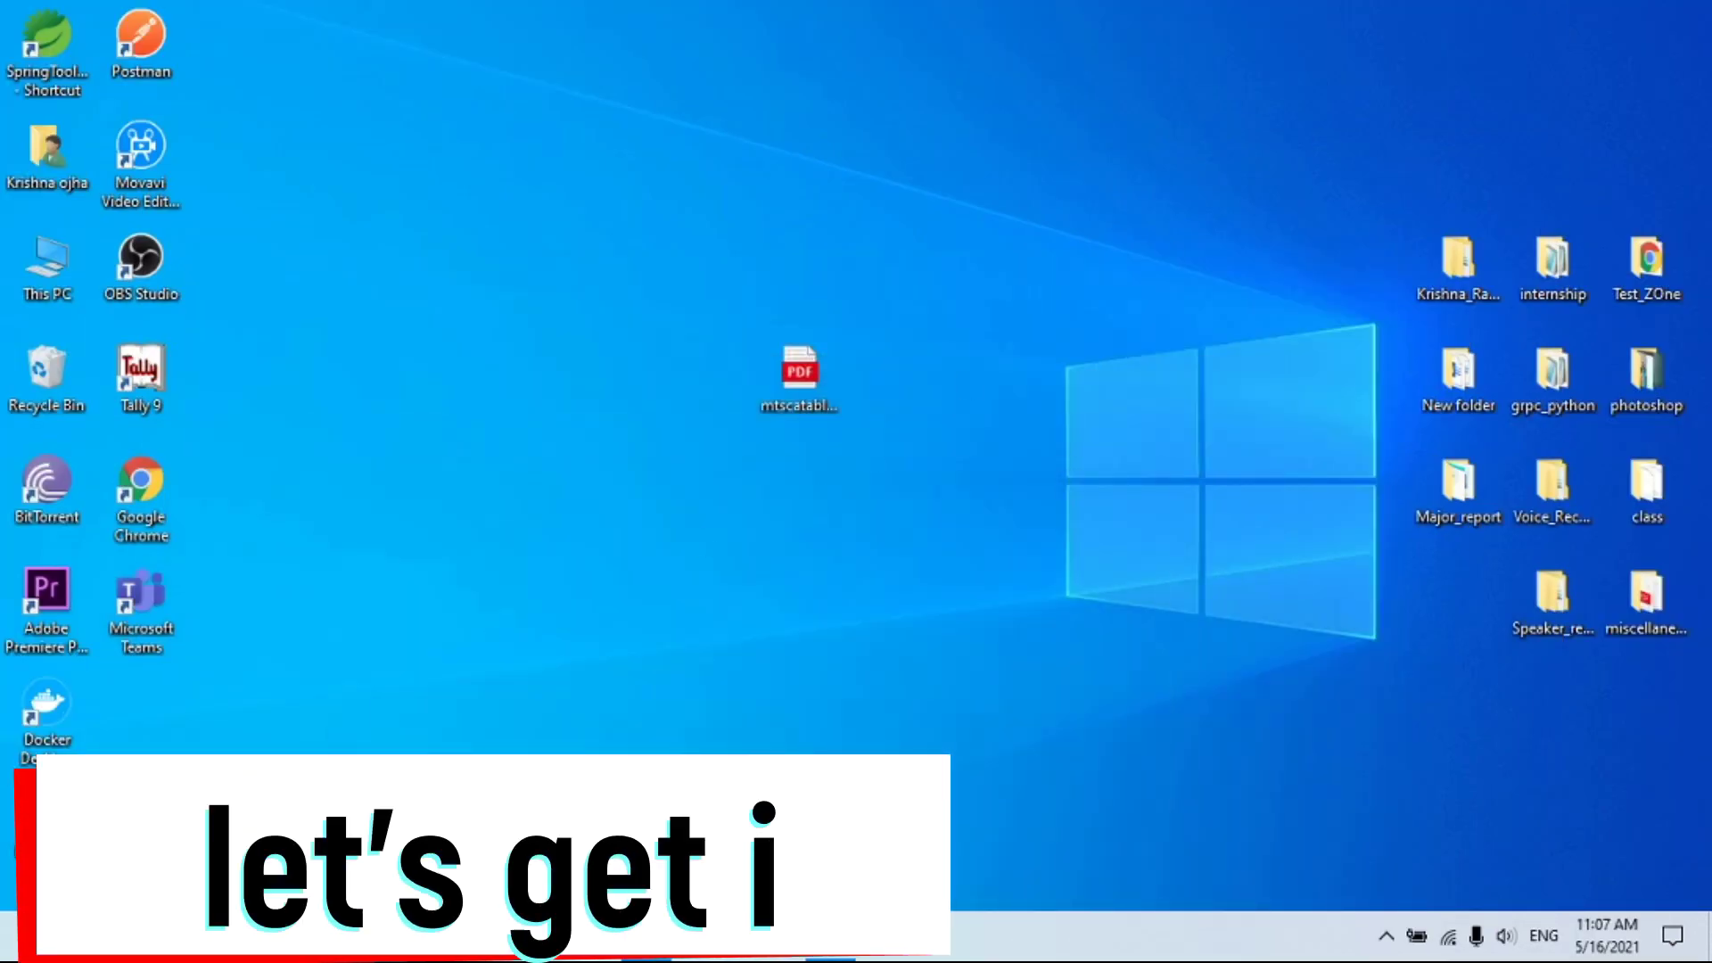
Launch Excel from Windows search, maximize the start screen and create a blank workbook.
key("super+s")
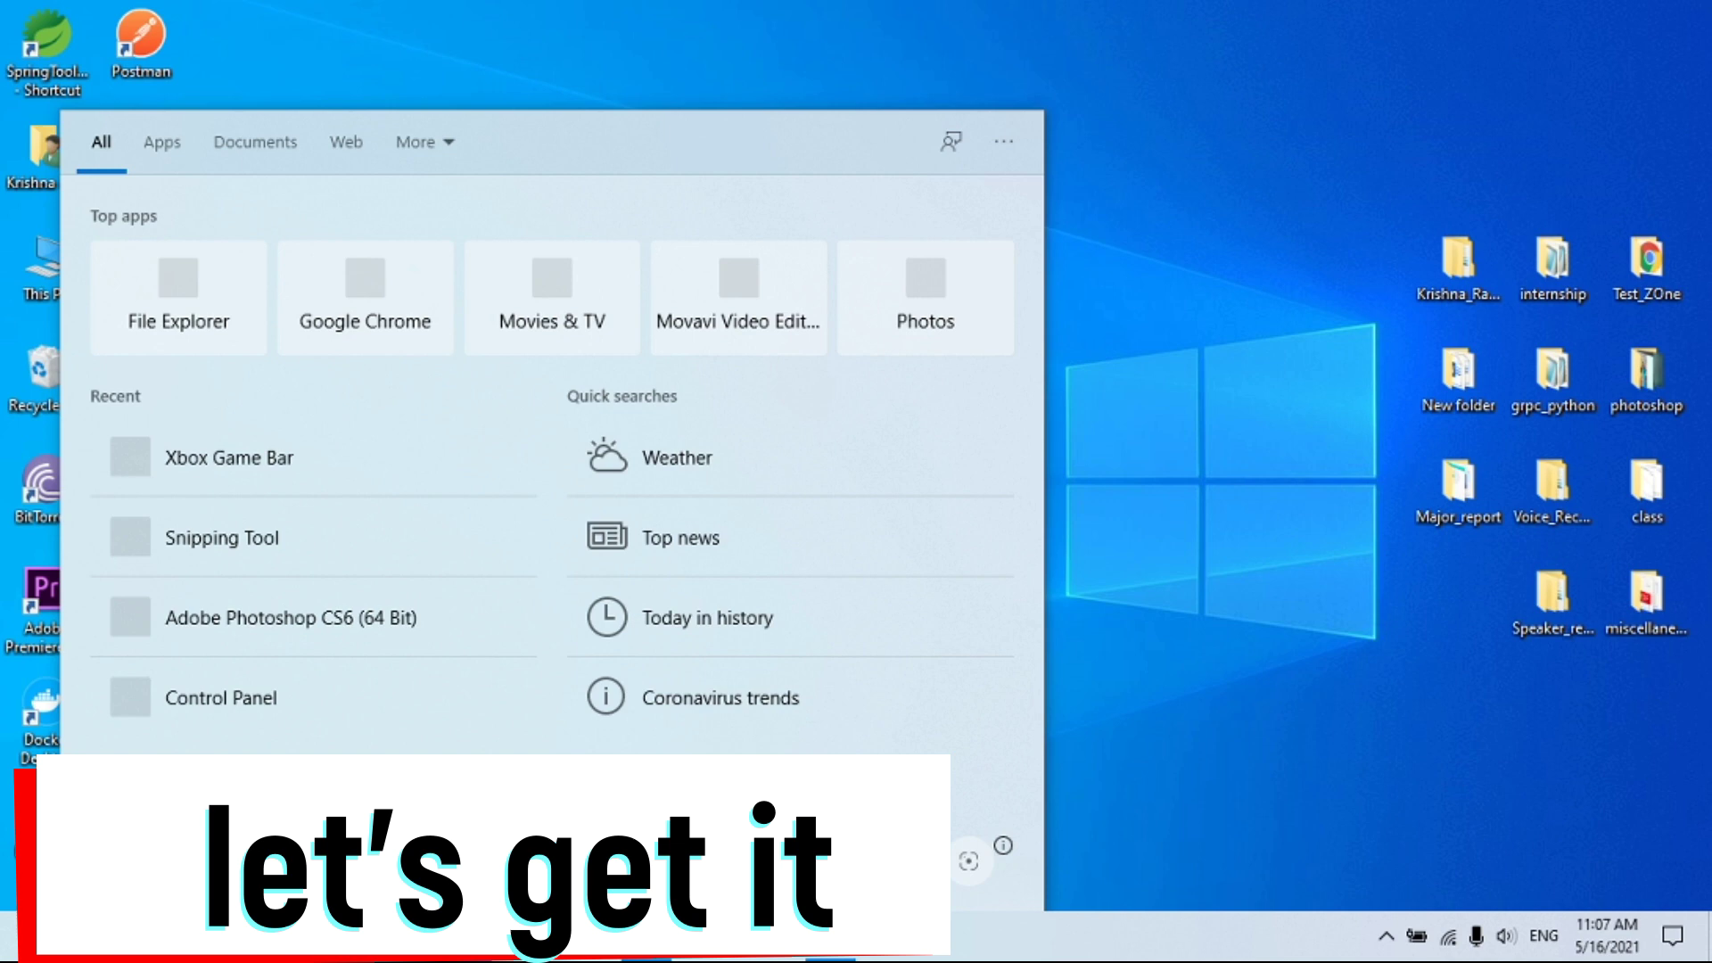
type("excel")
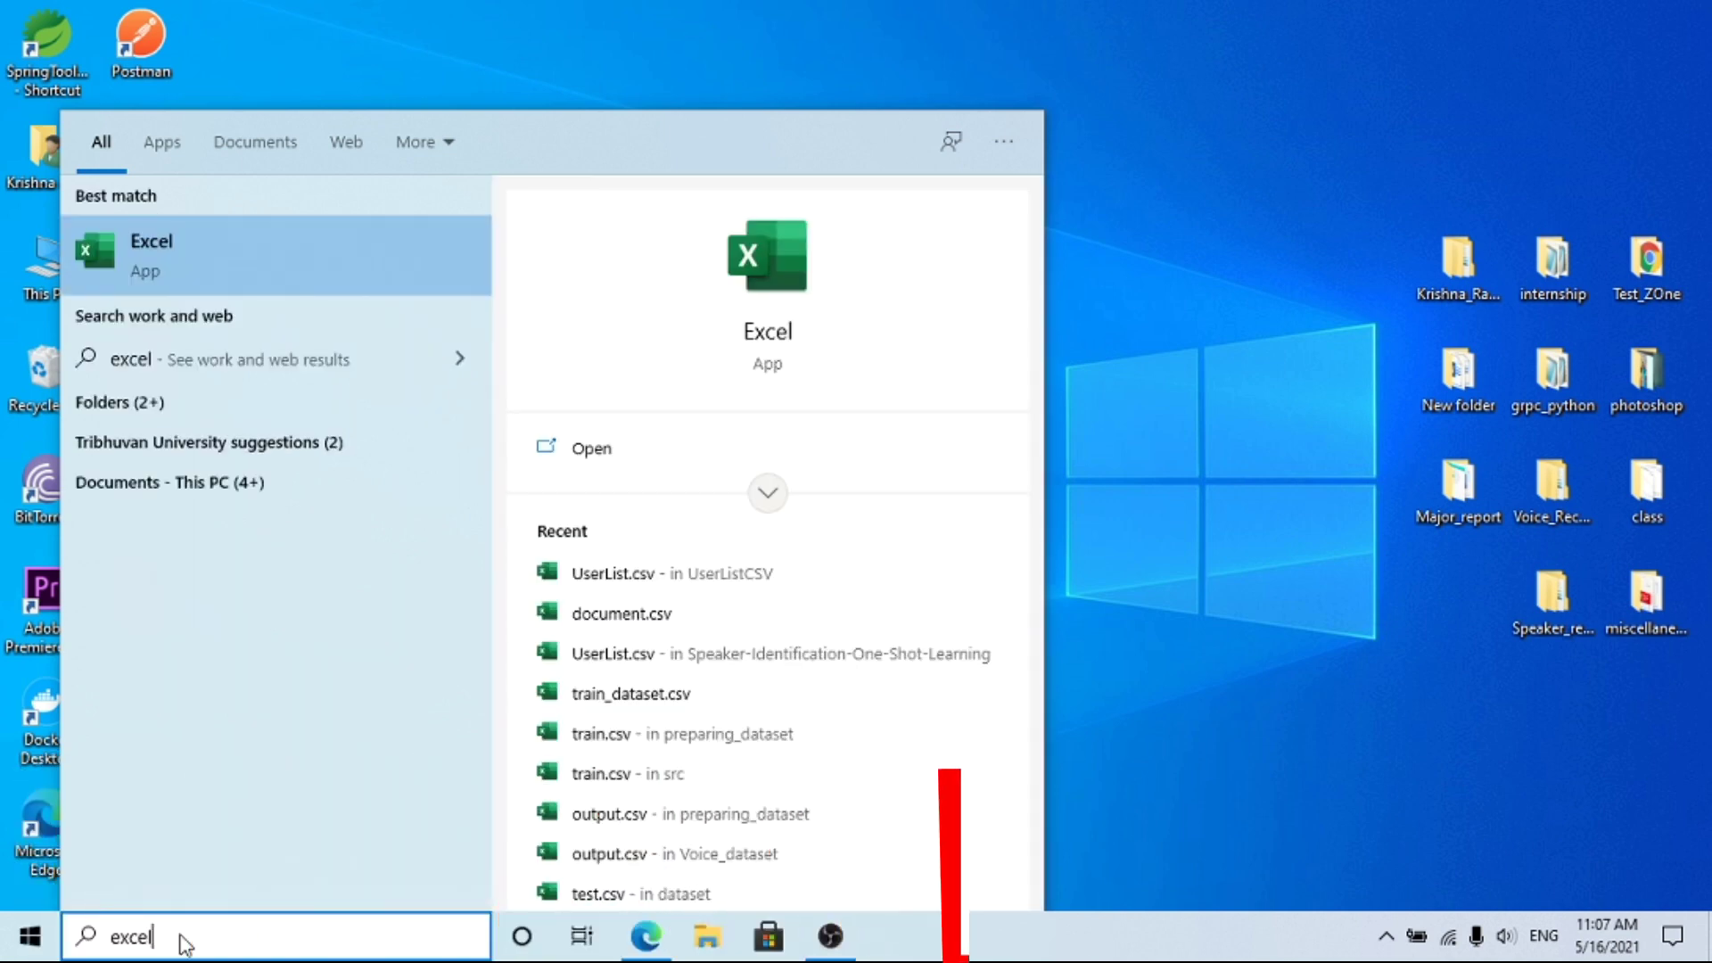
key("Return")
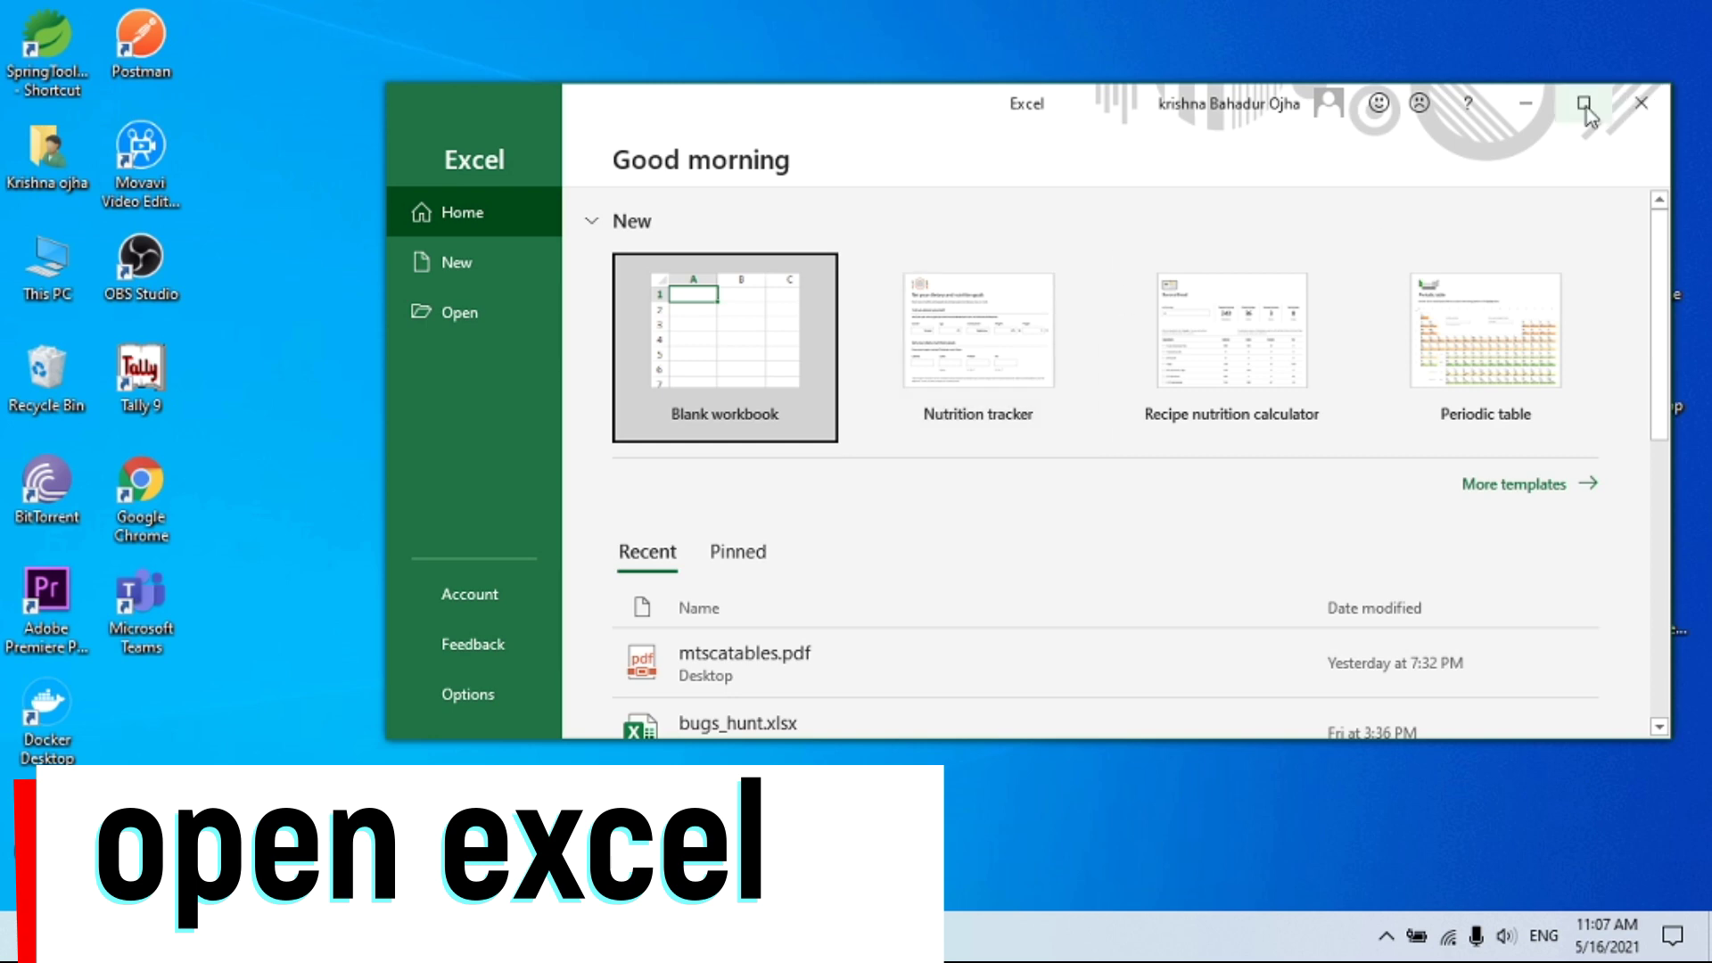
left_click(1583, 102)
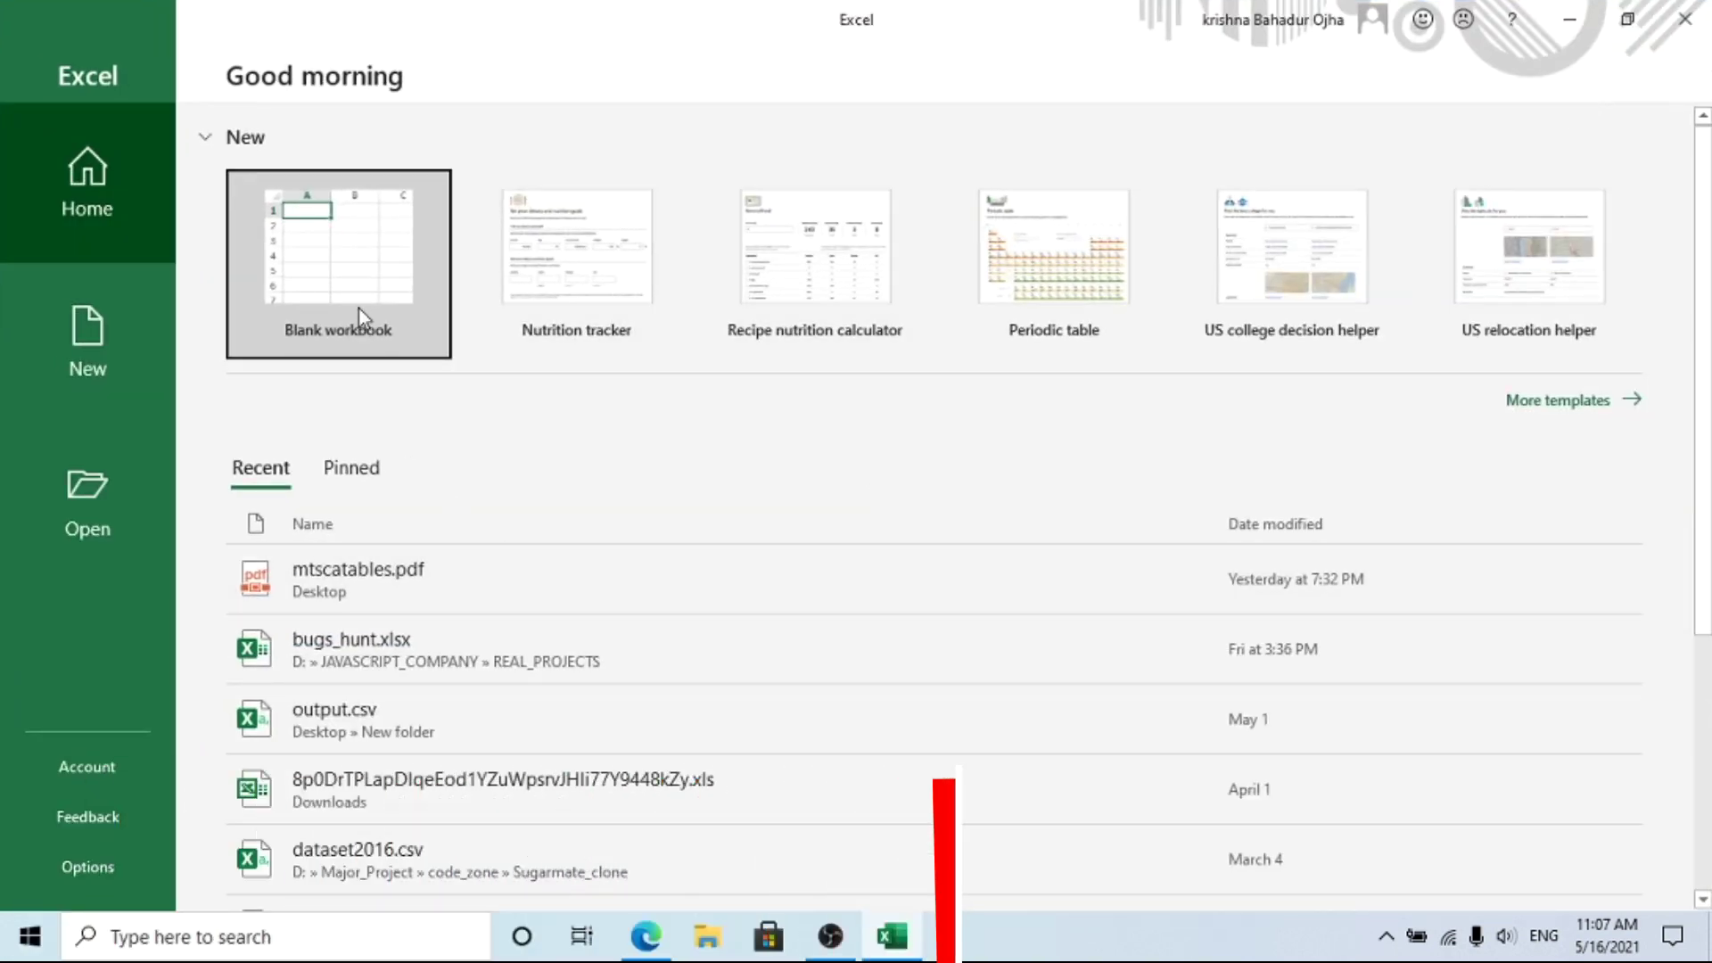
left_click(358, 304)
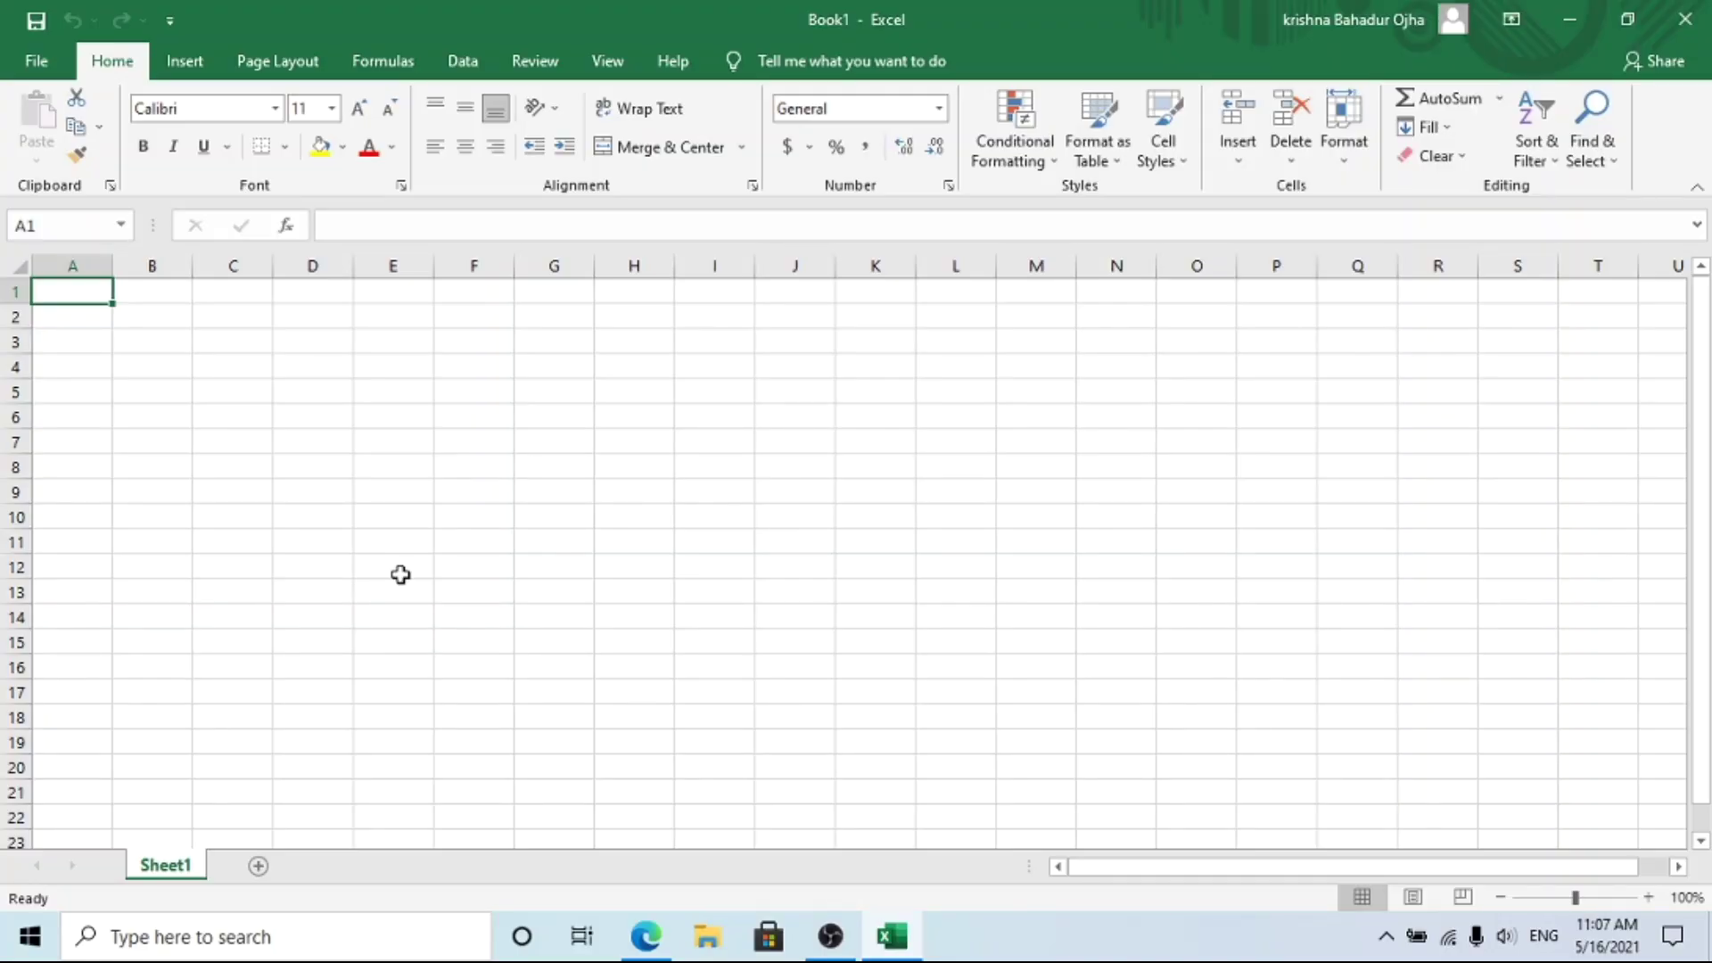
Switch the empty Book1 workbook to the Data tab.
left_click(450, 63)
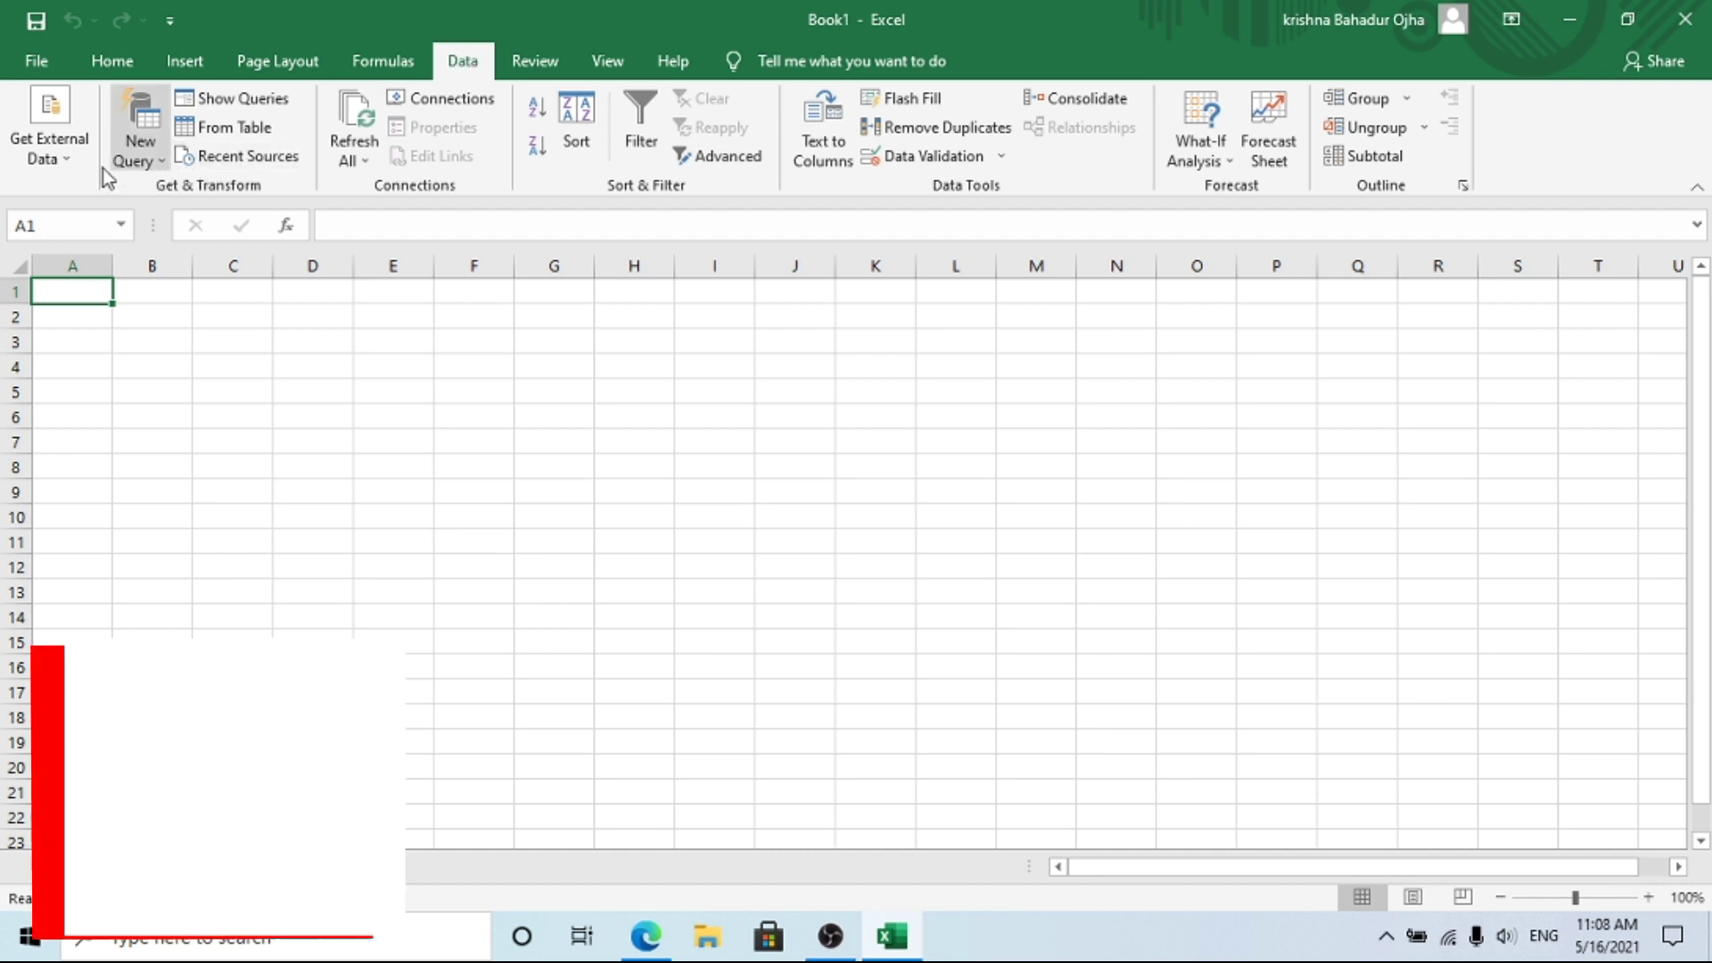
Start a new query using New Query > From File > From Text.
left_click(66, 165)
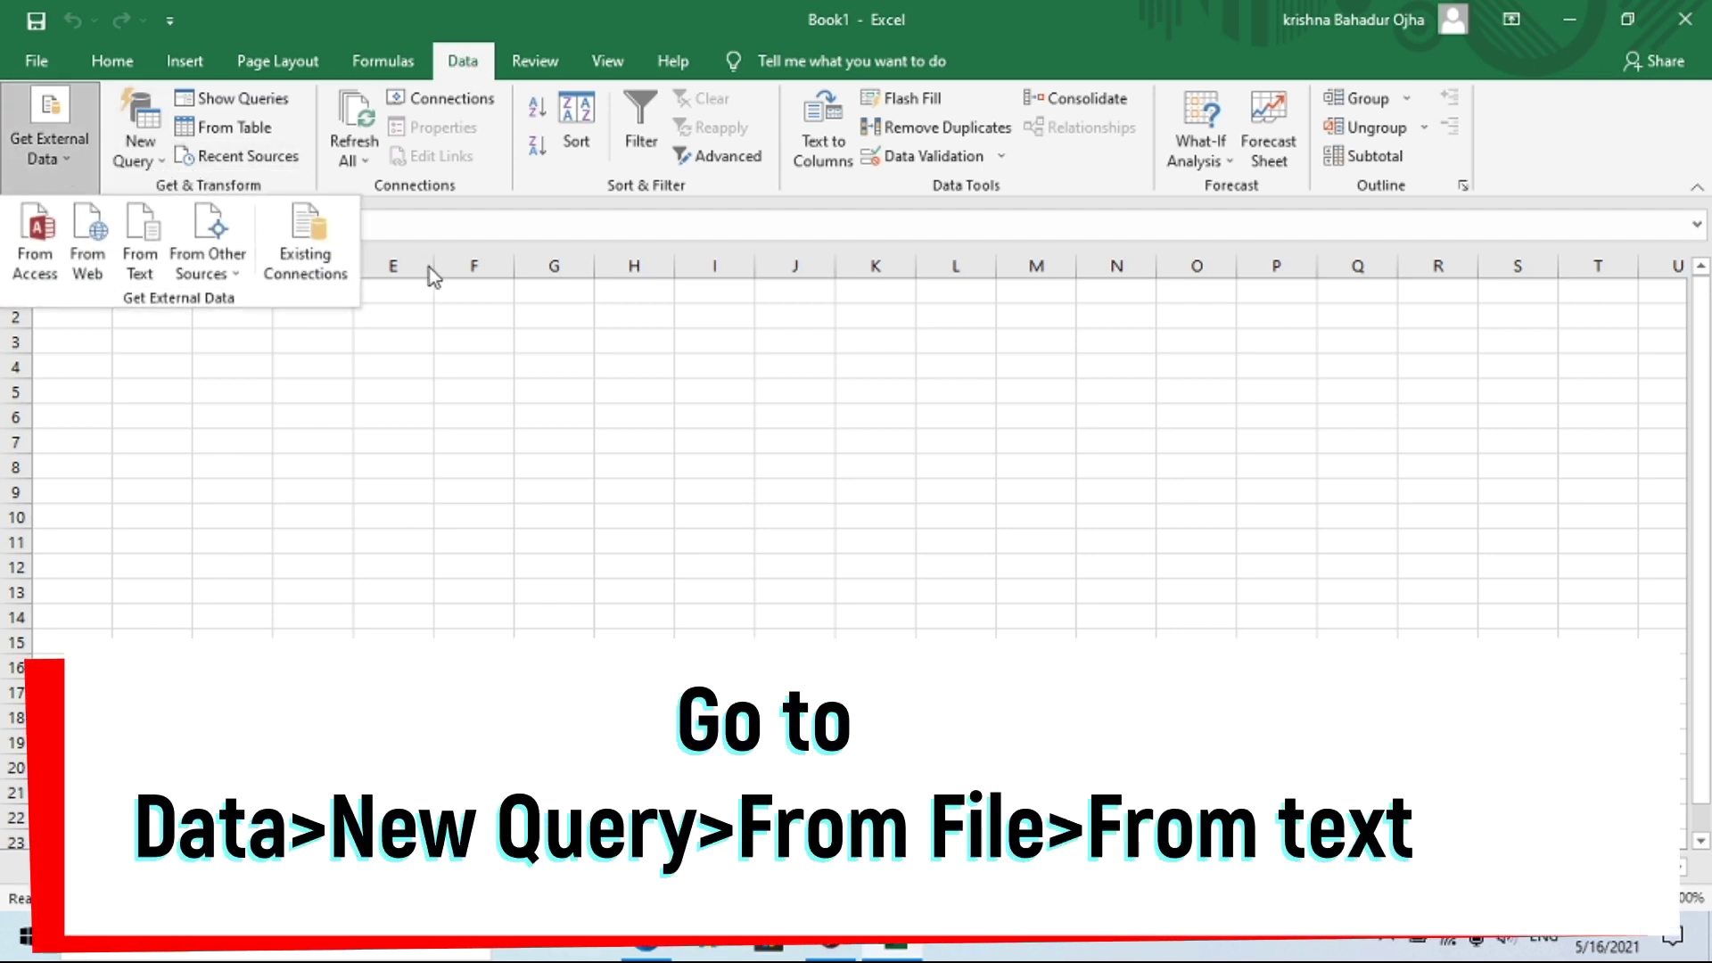
left_click(438, 339)
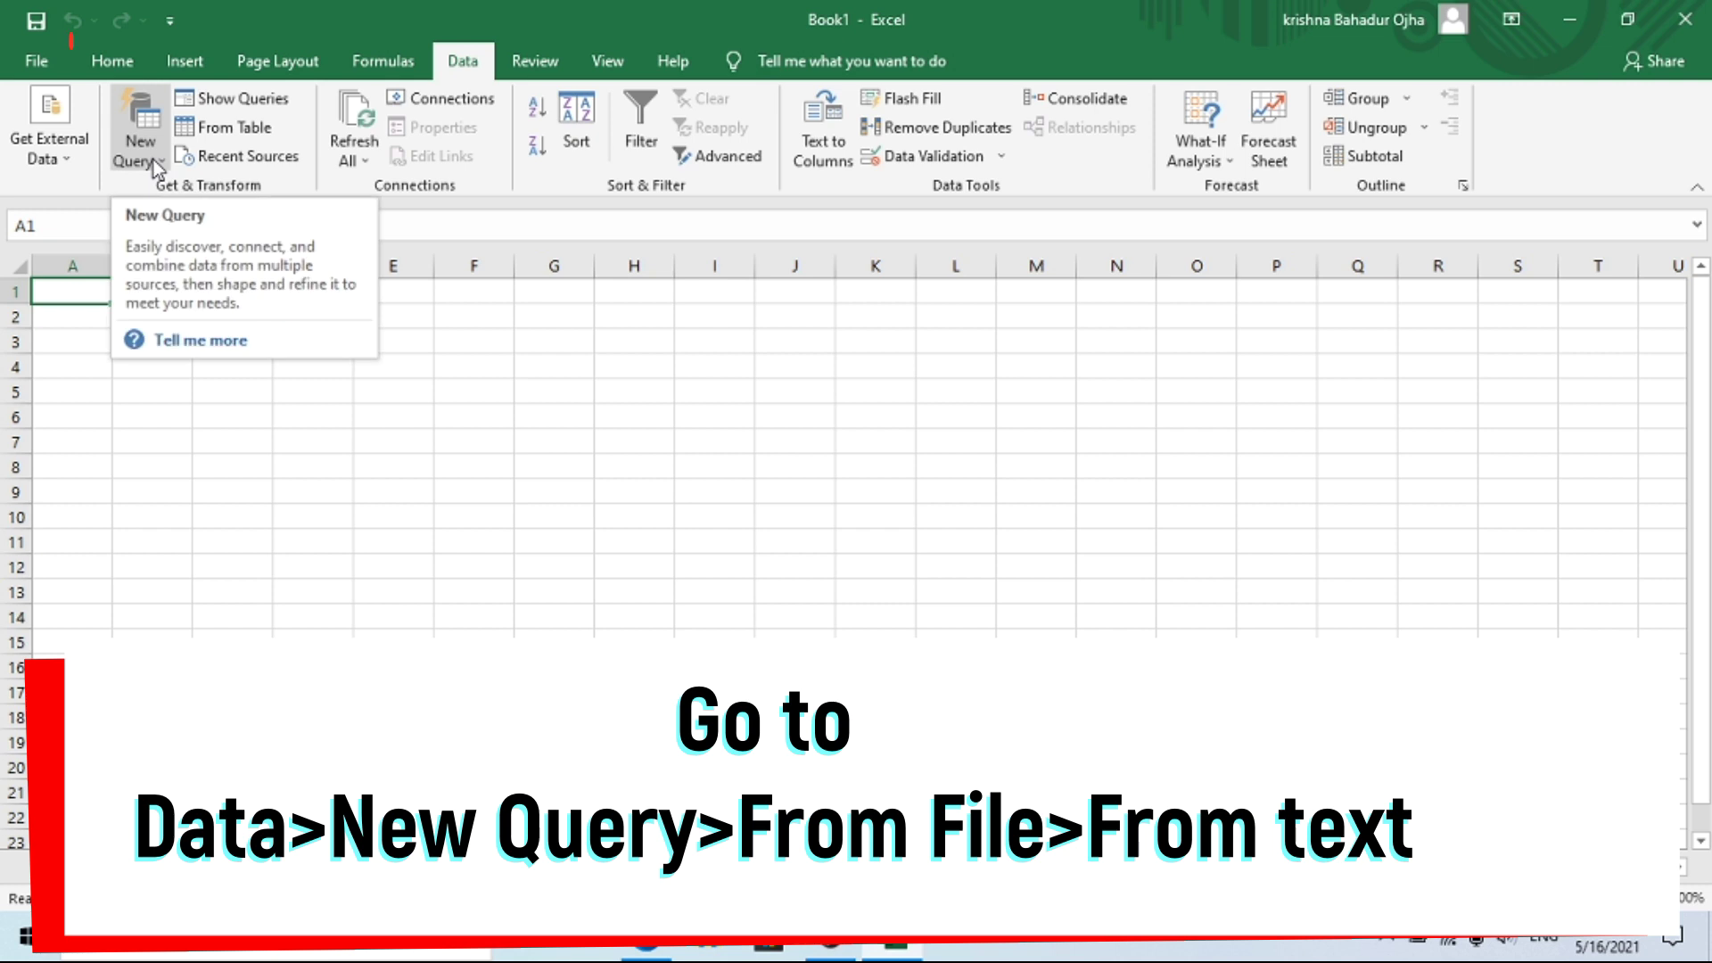
left_click(153, 159)
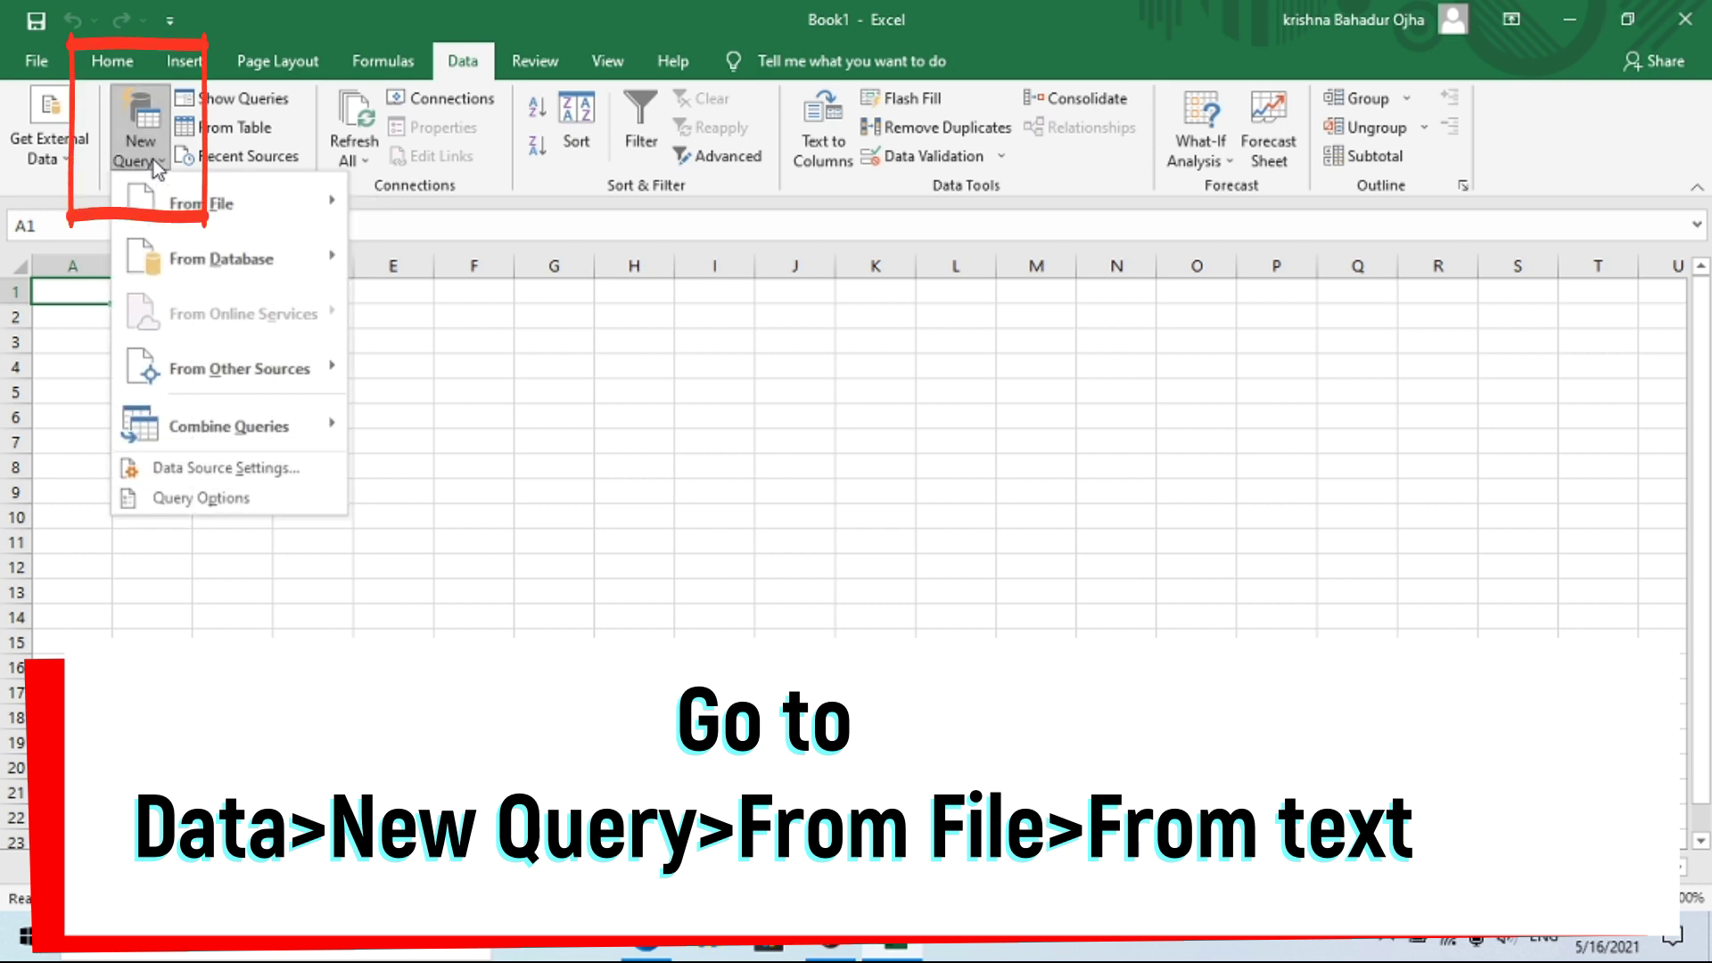
mouse_move(214, 203)
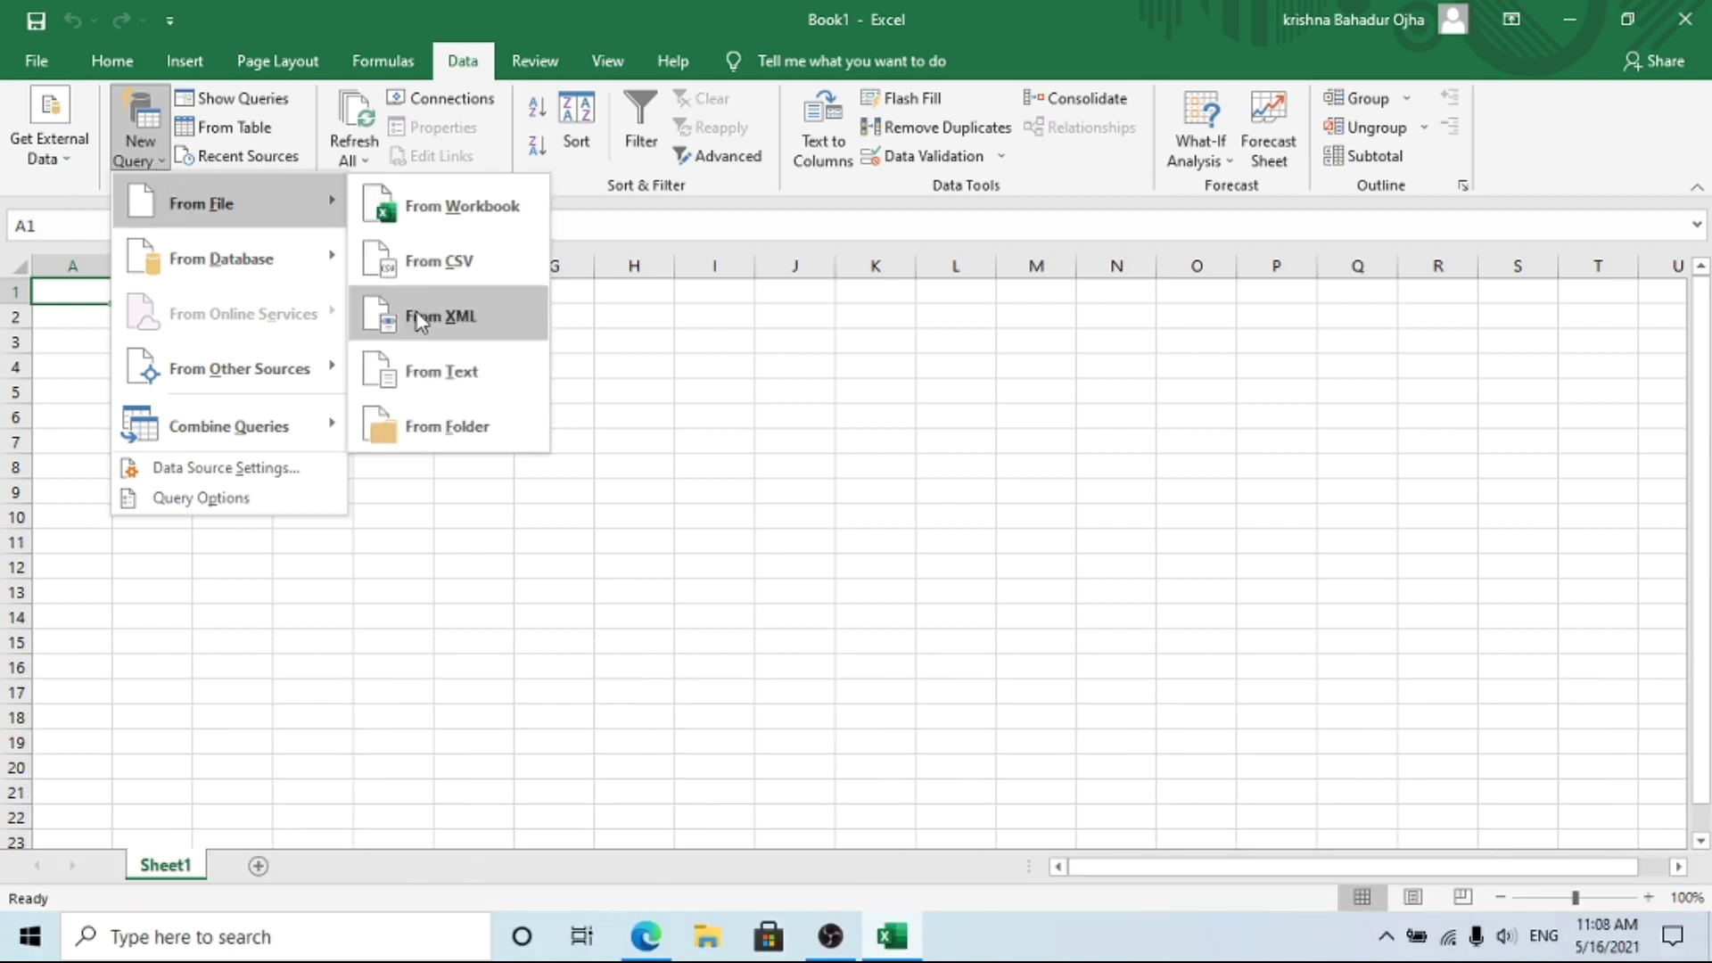
left_click(465, 368)
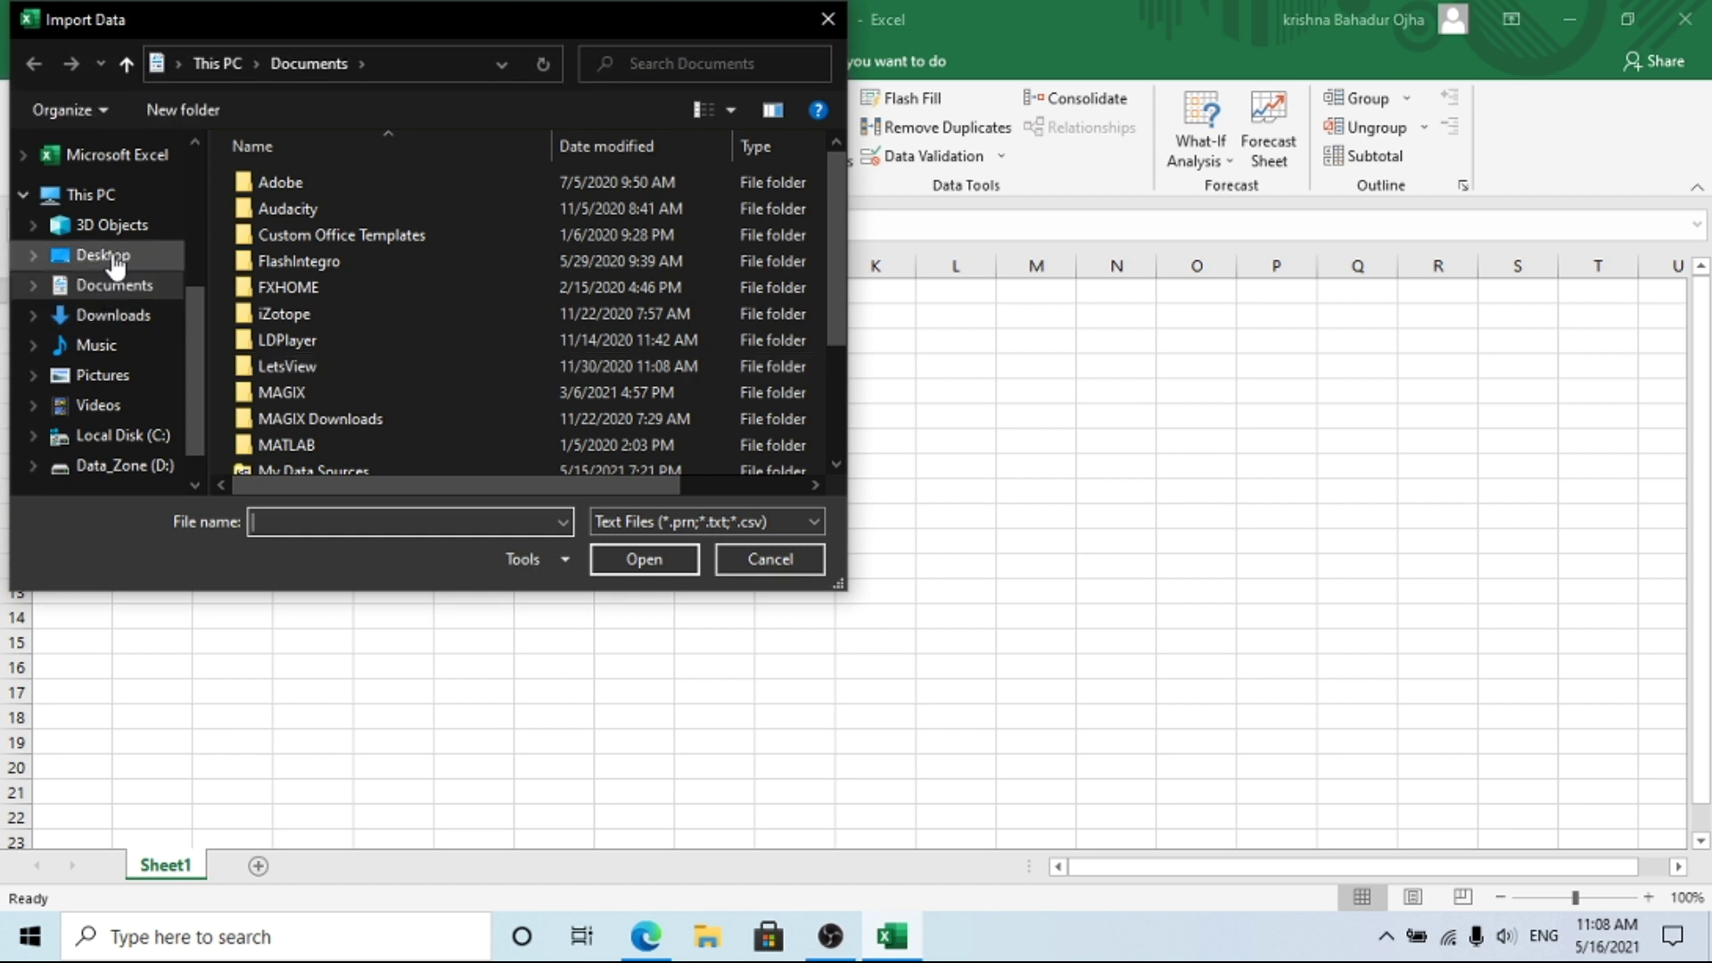
Import mtscatables.pdf from the Desktop with the file-type filter set to All Files (*.*).
left_click(114, 256)
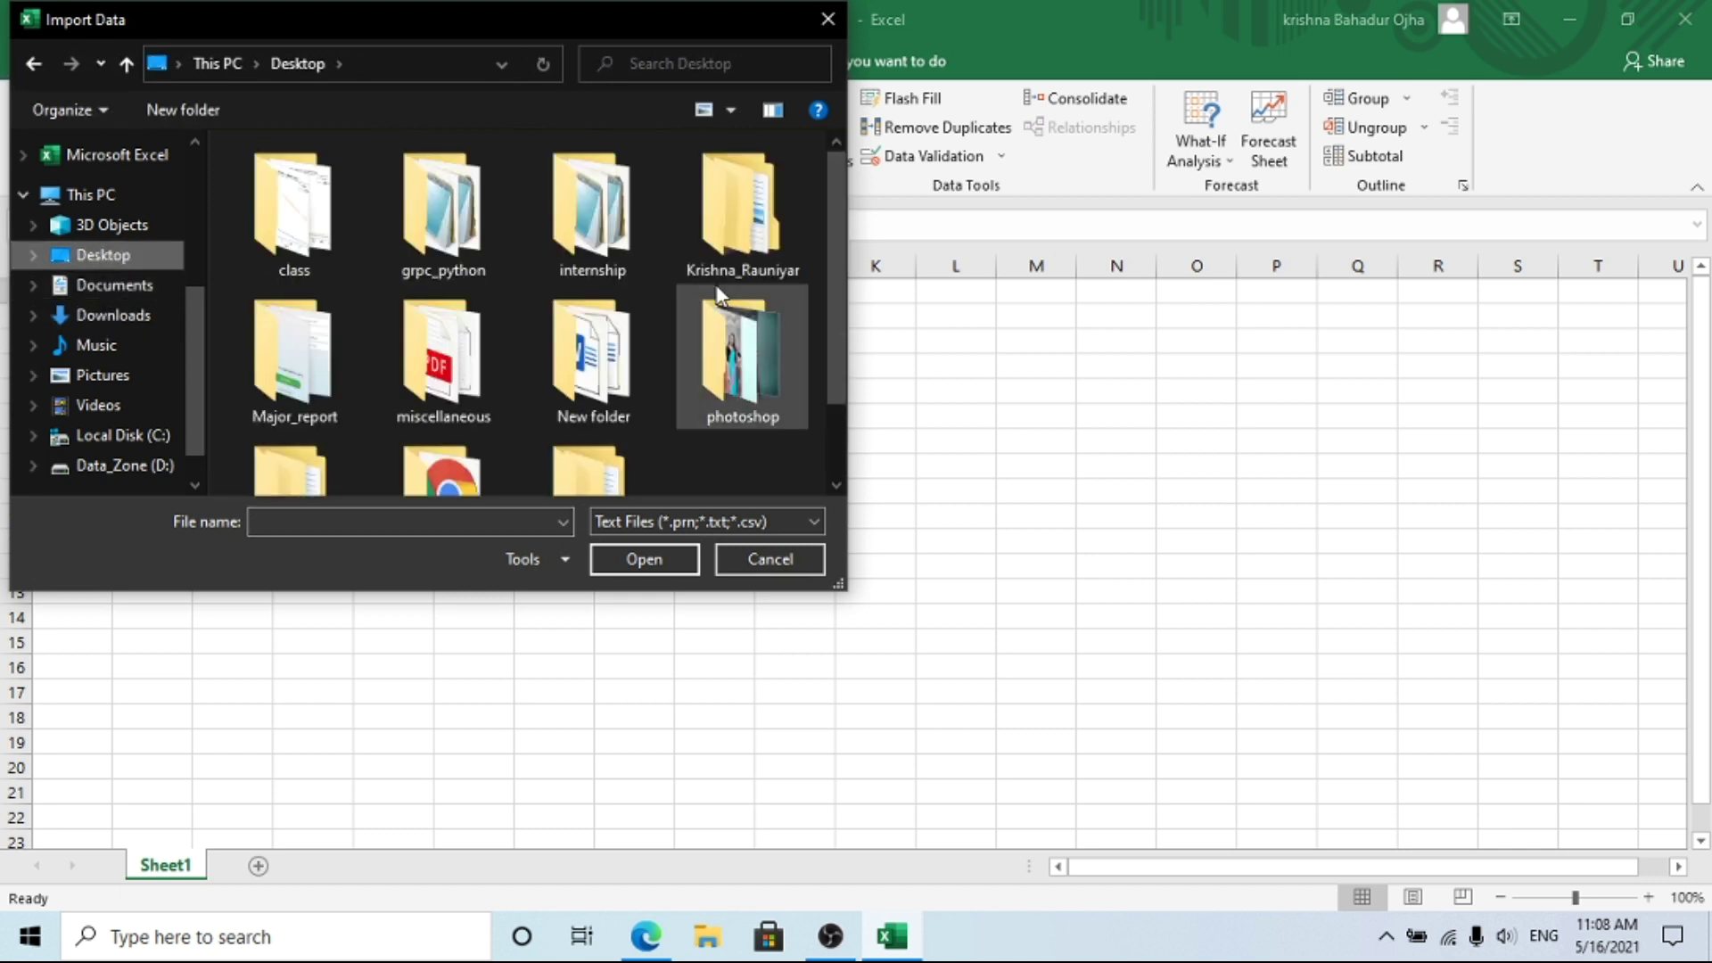
left_click(806, 524)
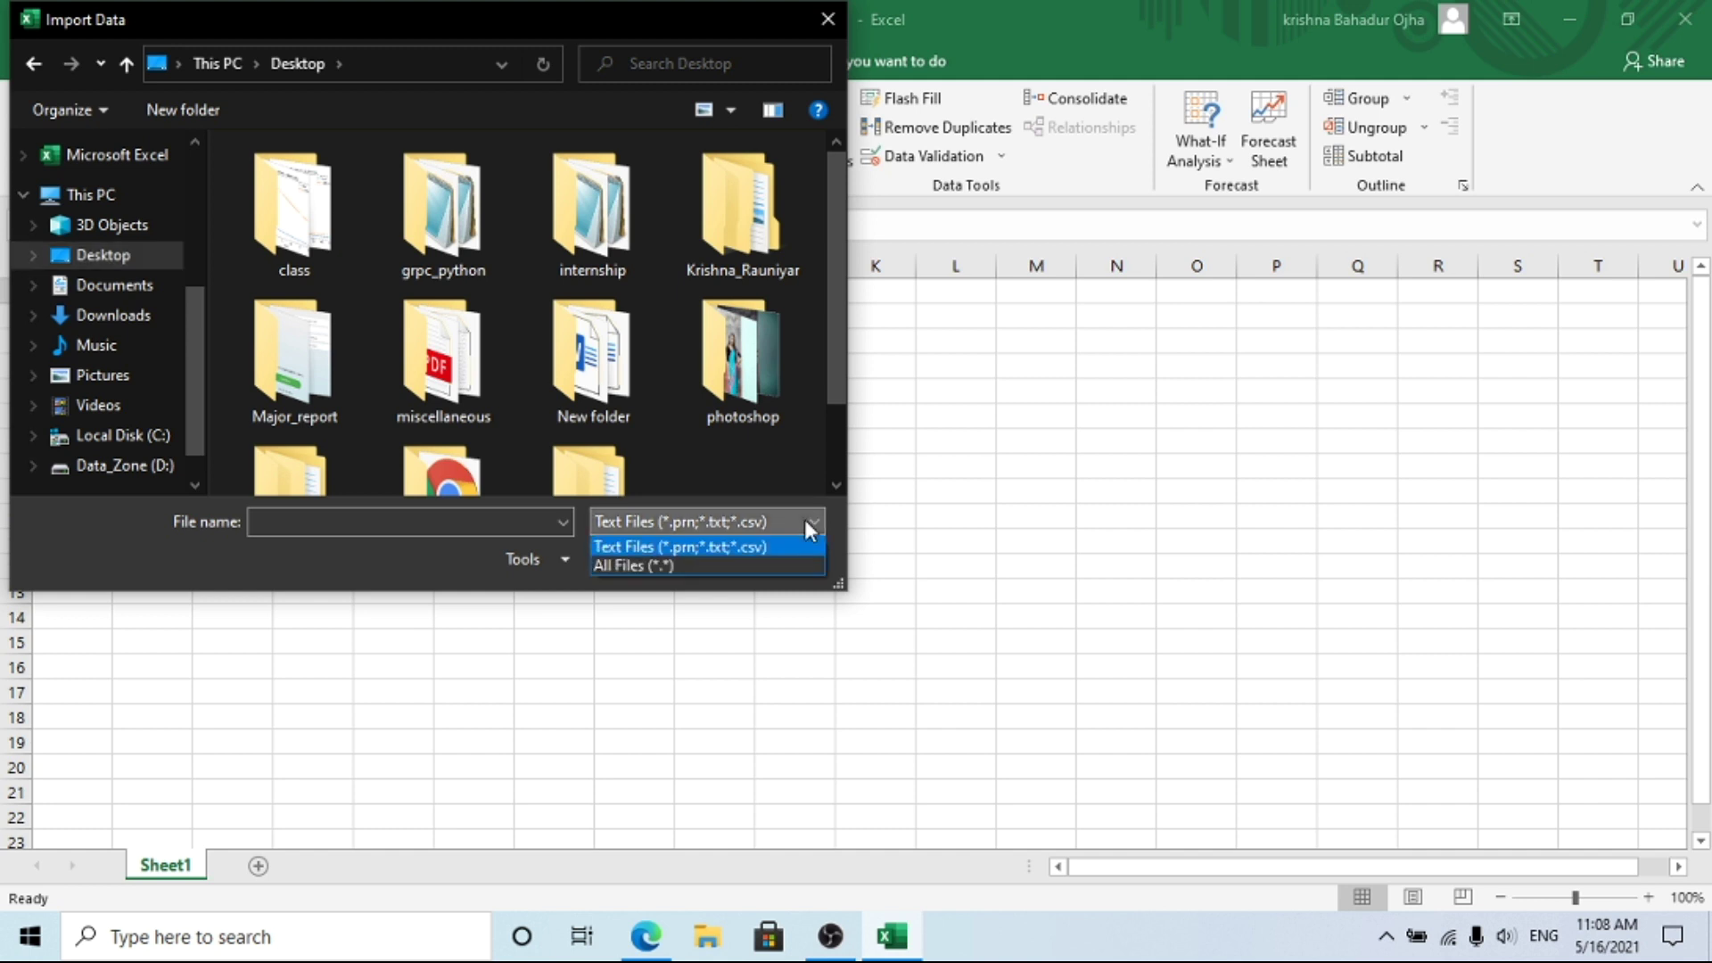
left_click(666, 565)
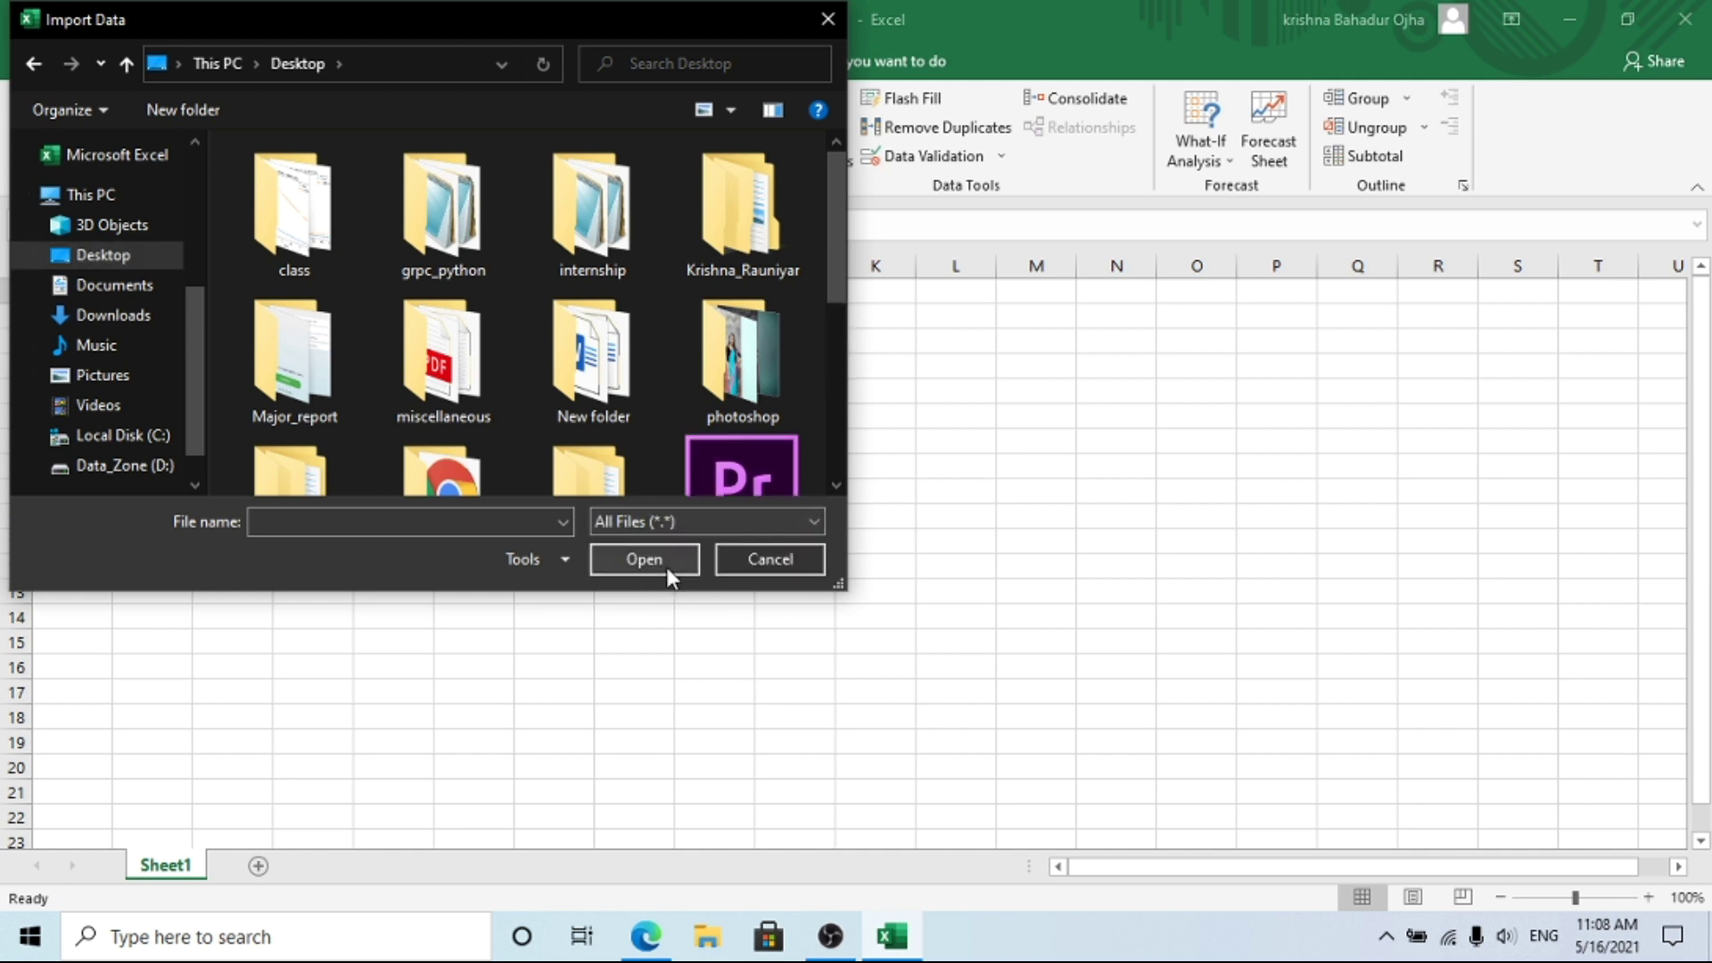
left_click_drag(835, 233, 836, 446)
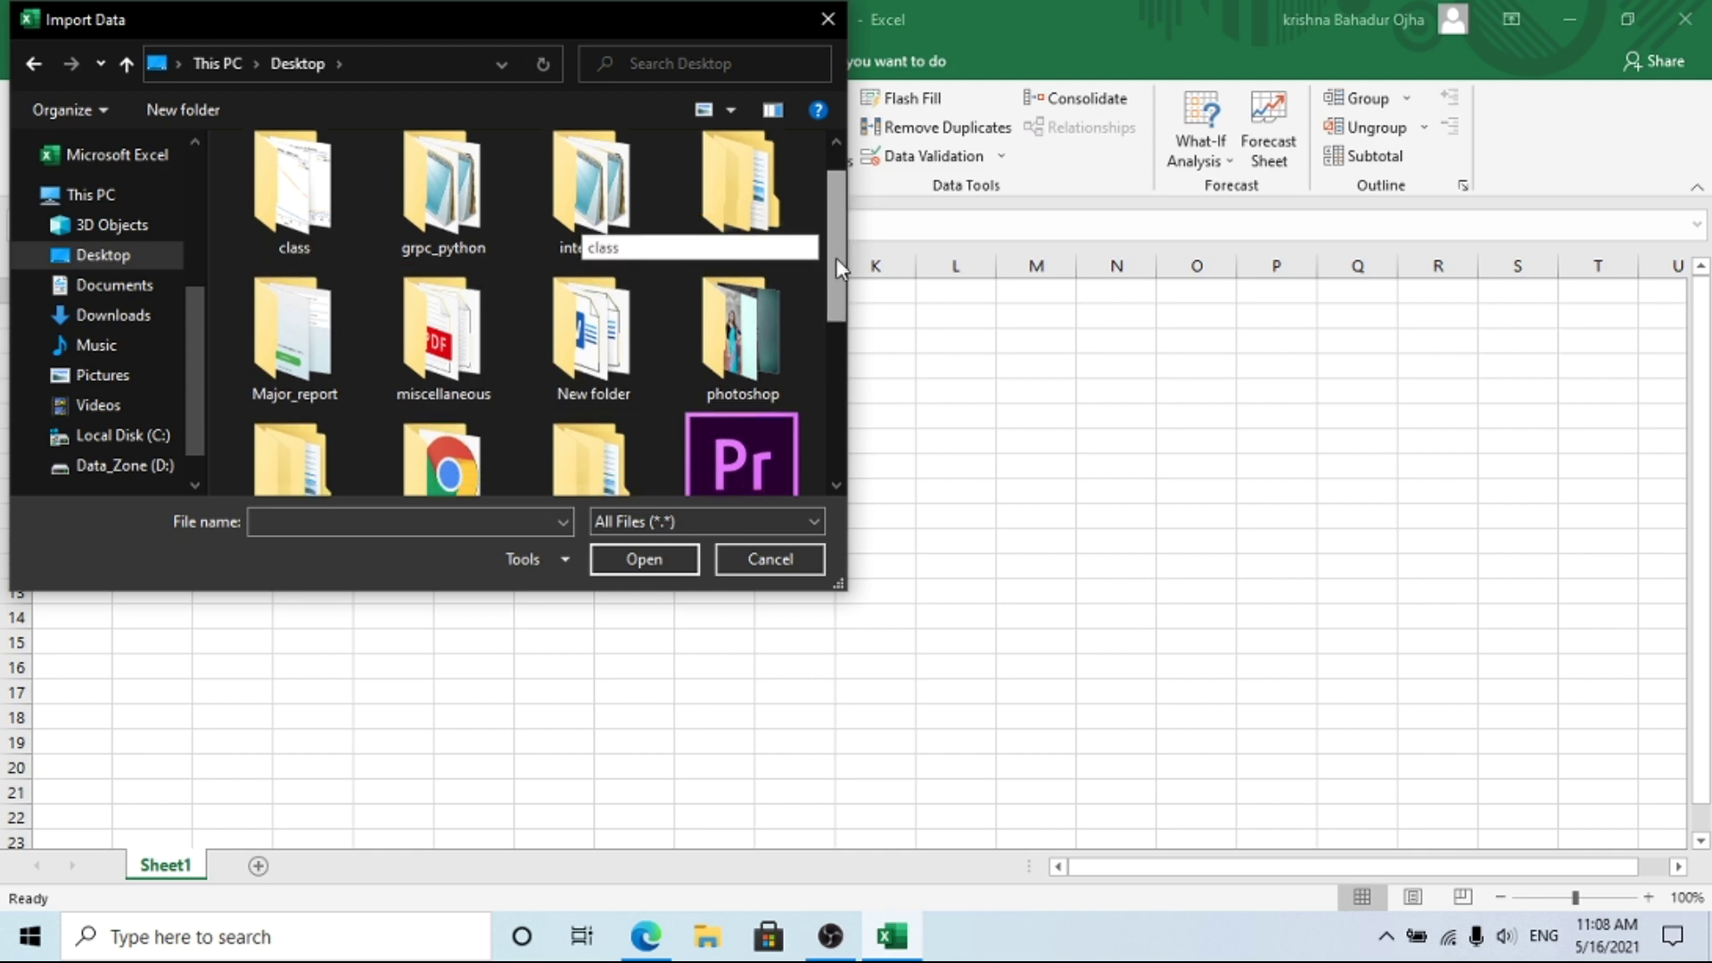
left_click(290, 439)
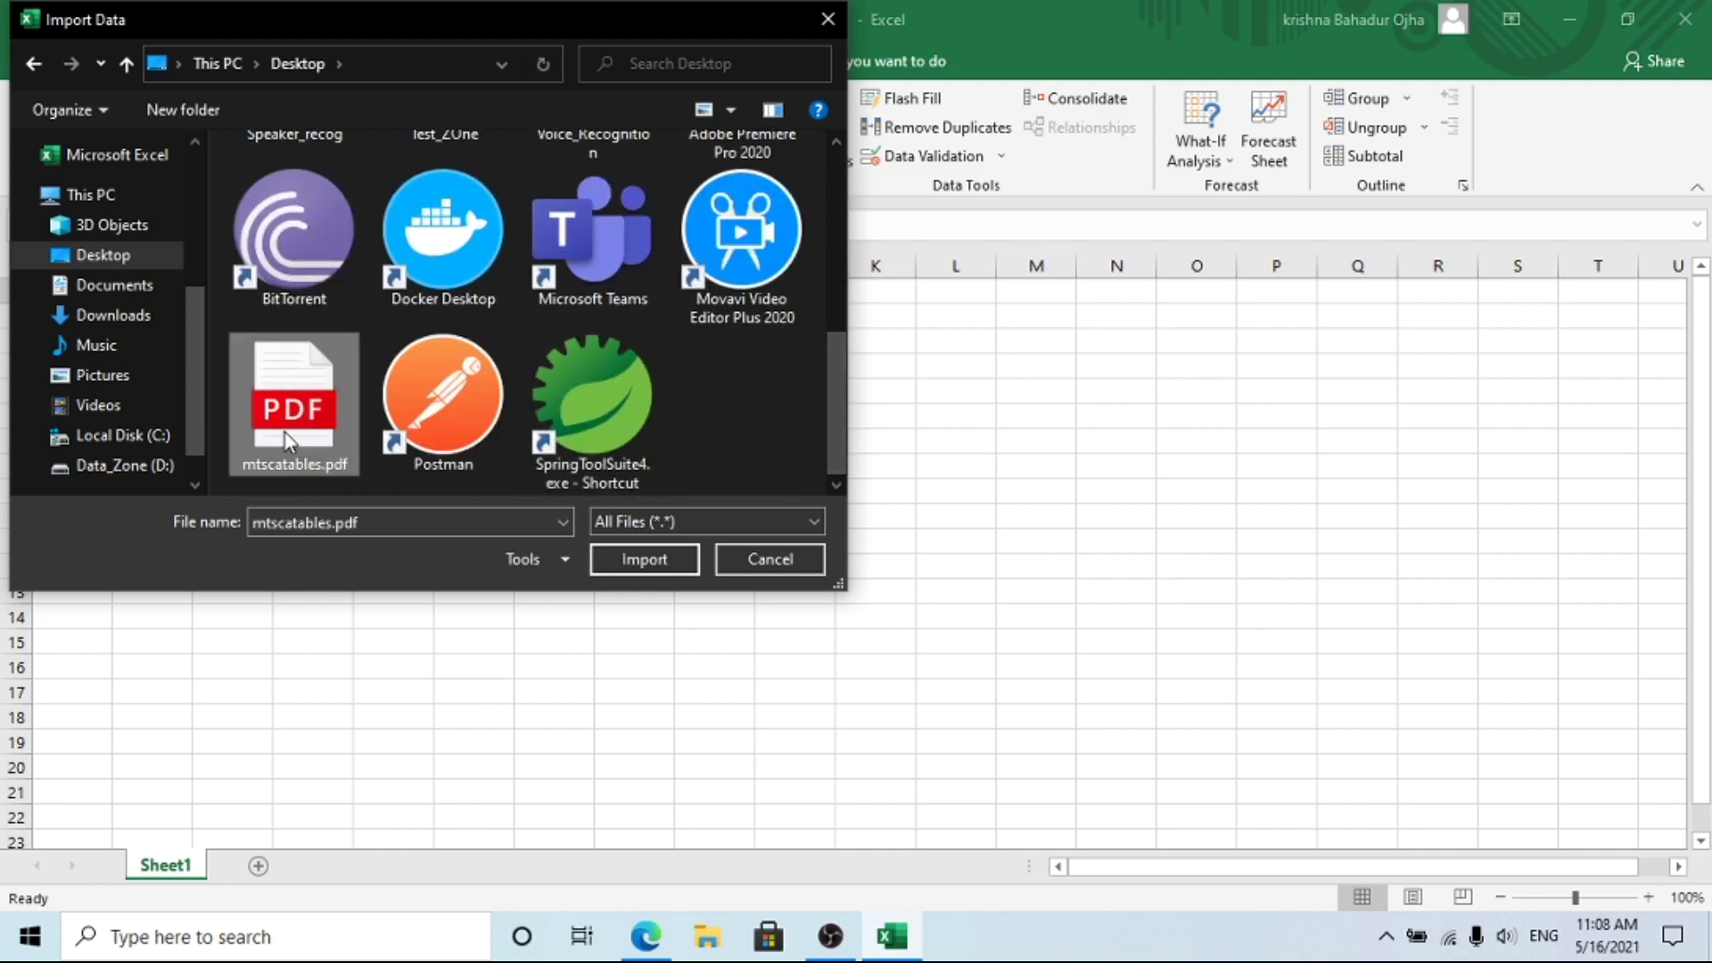
left_click(650, 559)
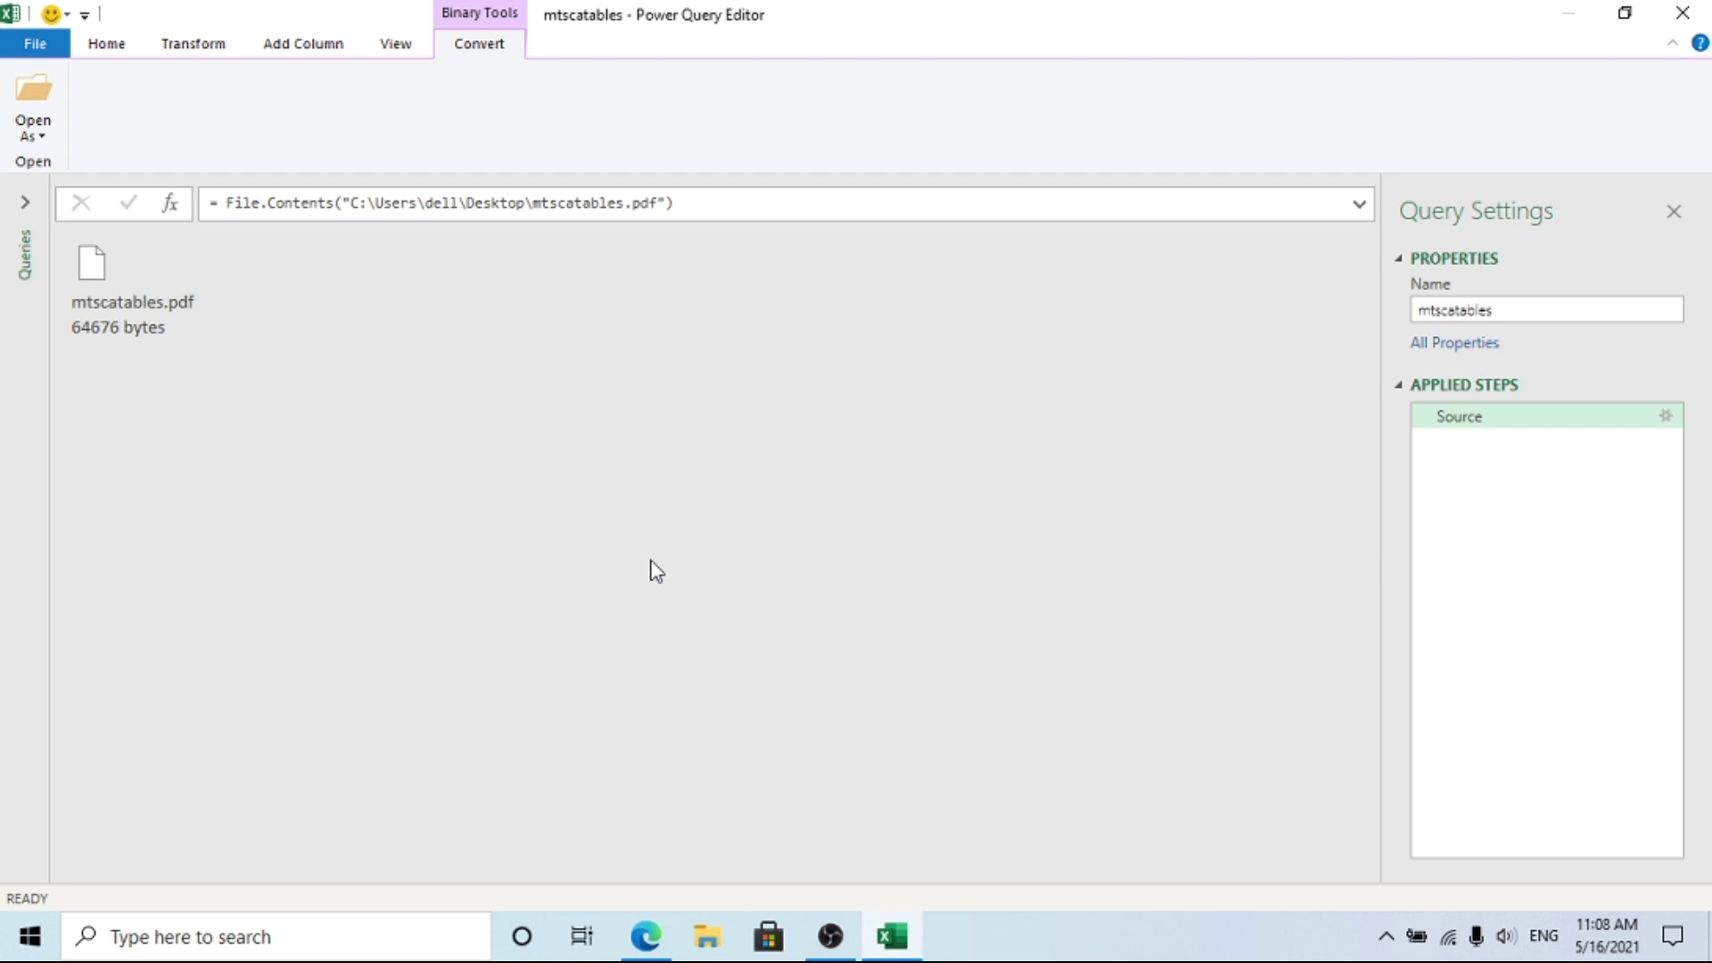
List the tables extracted from the PDF and open the data of Table001 (Page 1).
double_click(130, 323)
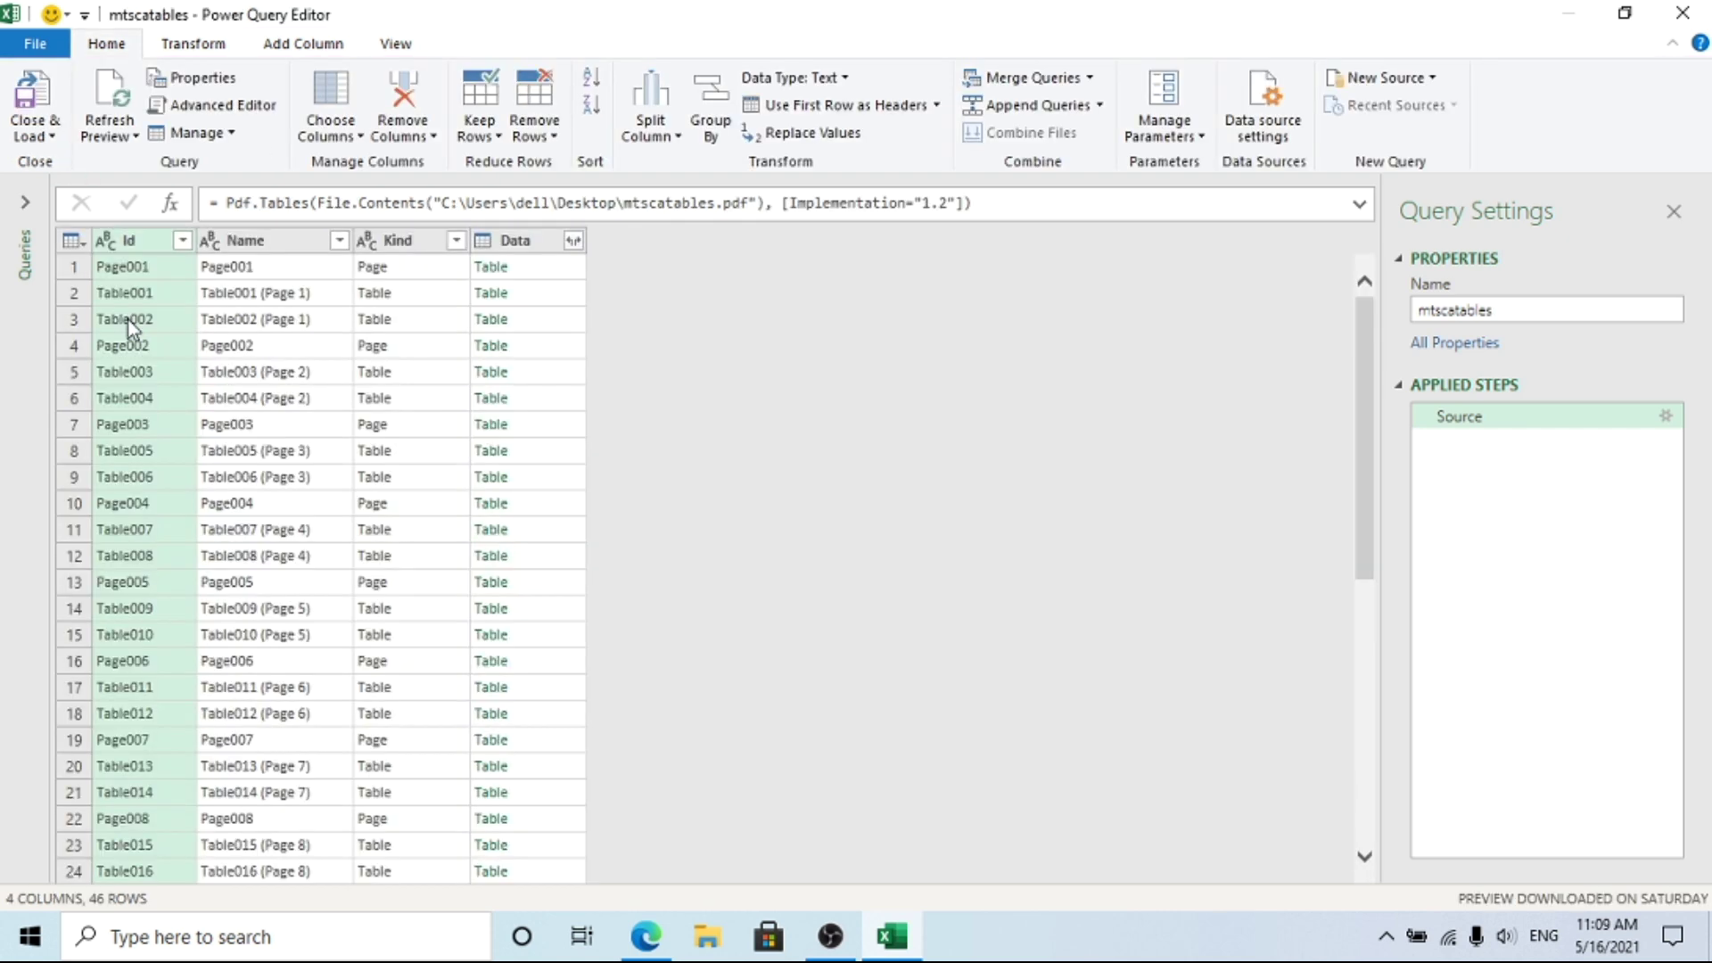
scroll(146, 467, "down", 3)
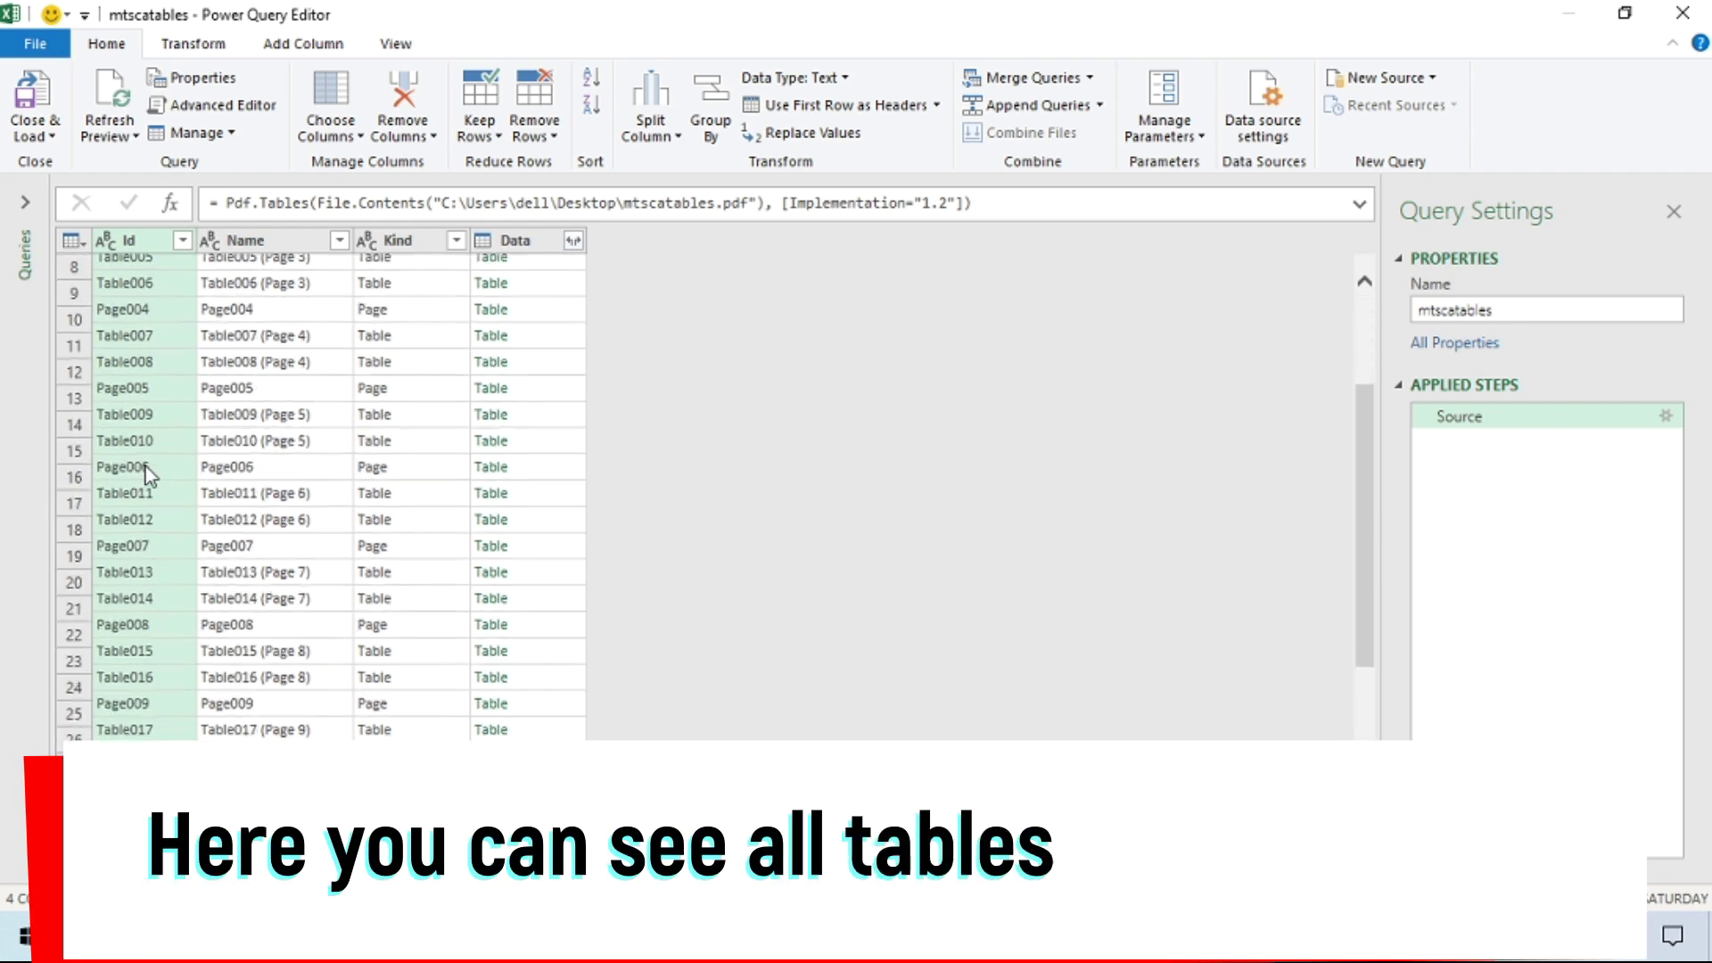
scroll(146, 468, "down", 2)
scroll(146, 467, "down", 3)
scroll(146, 463, "up", 4)
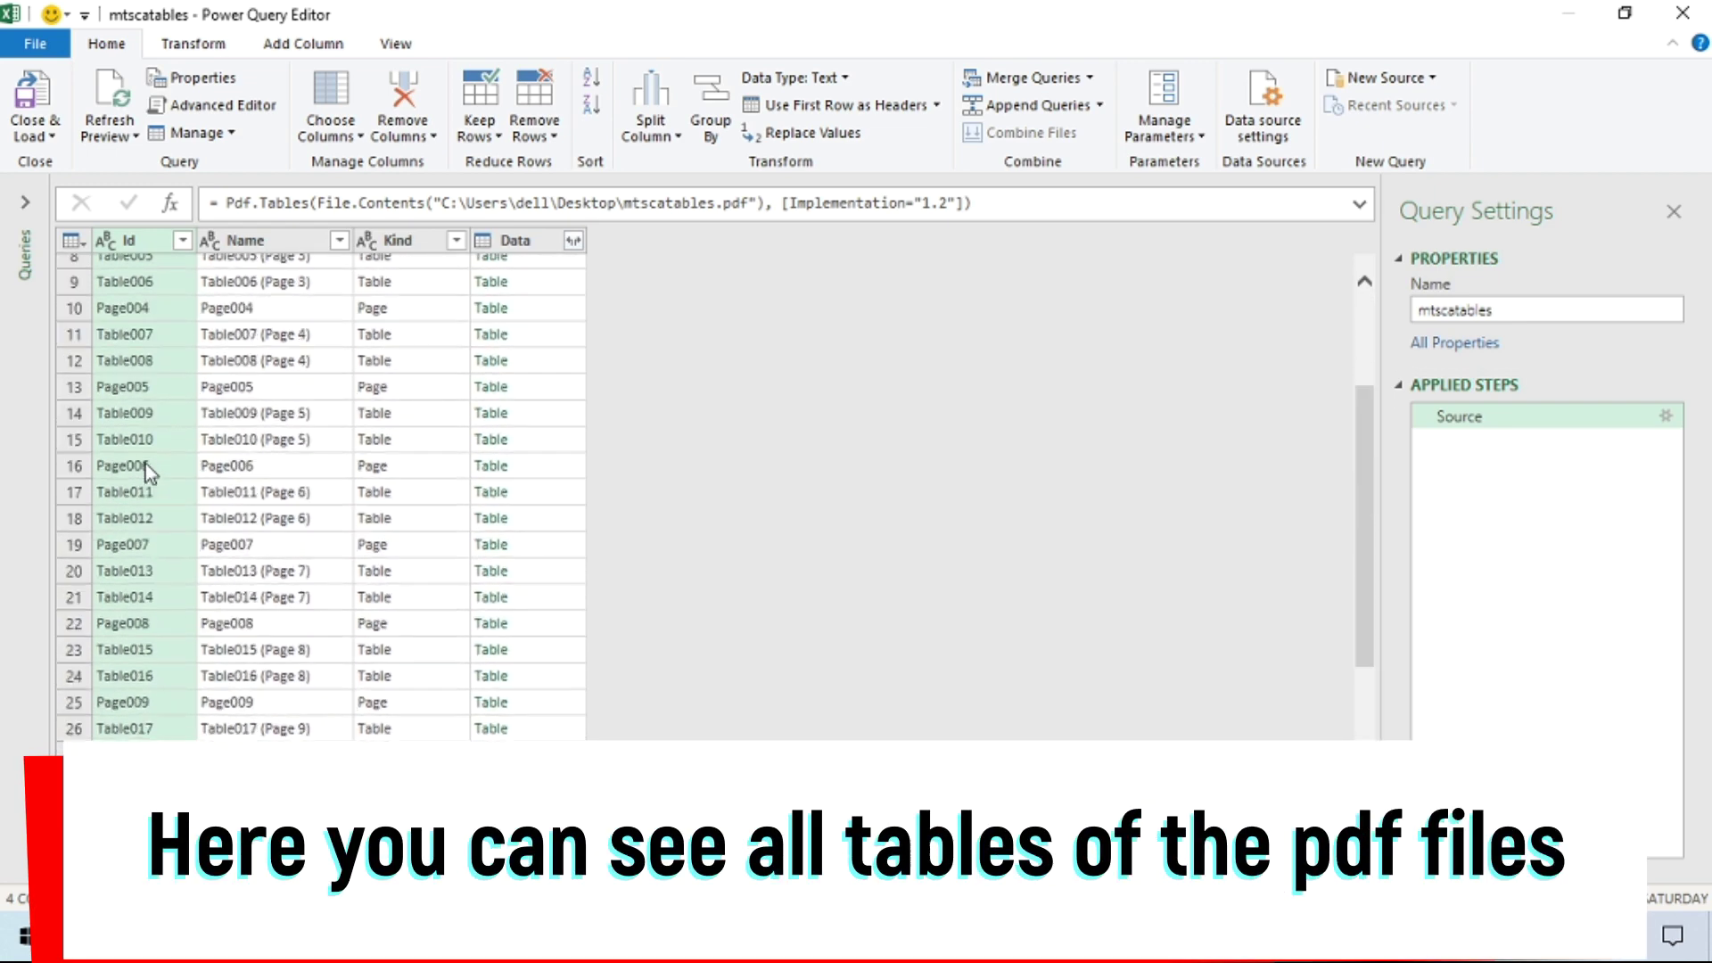
scroll(146, 464, "up", 3)
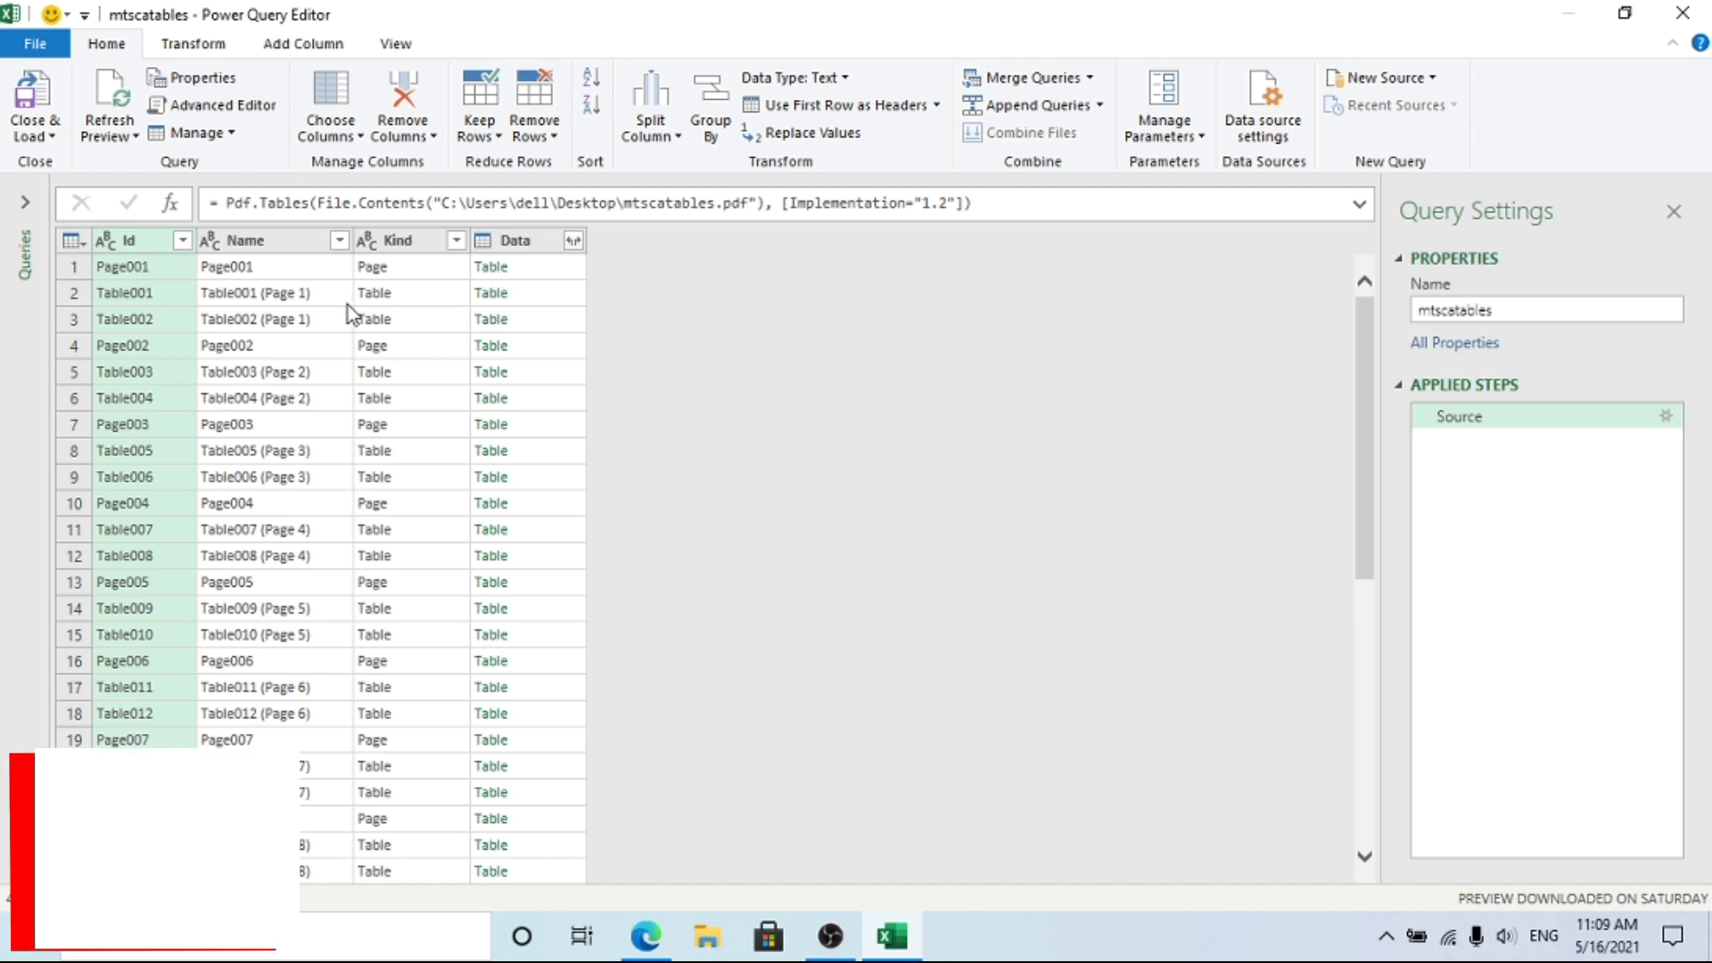
left_click(222, 297)
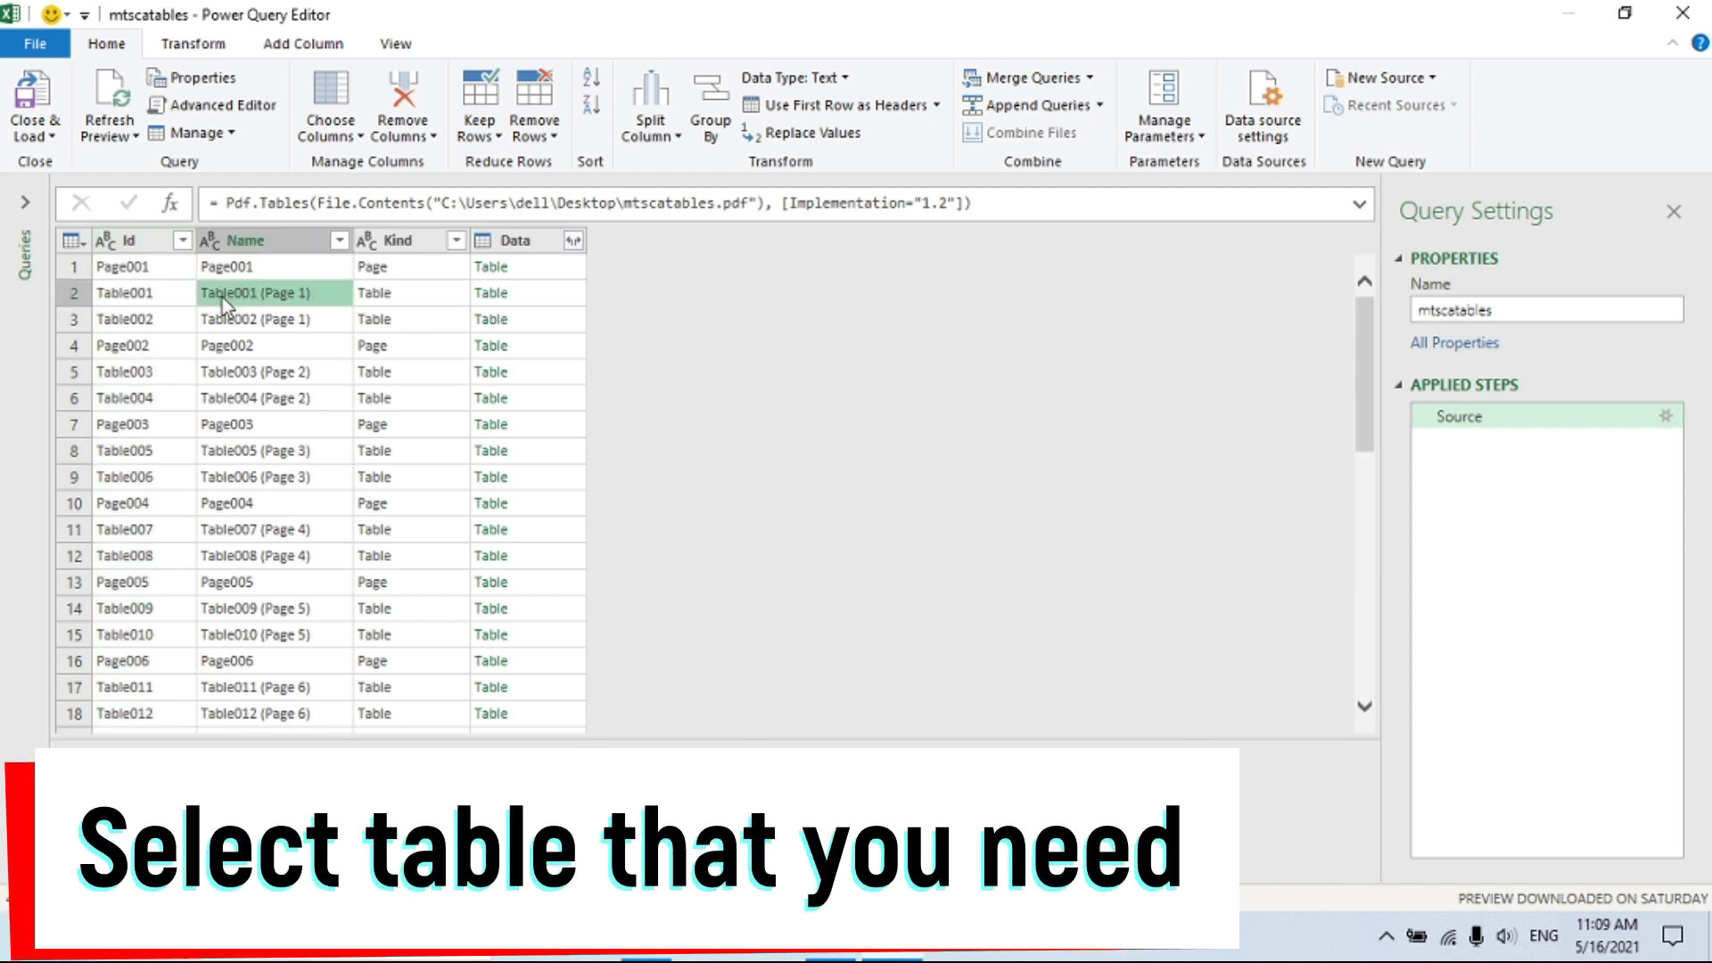
left_click(493, 294)
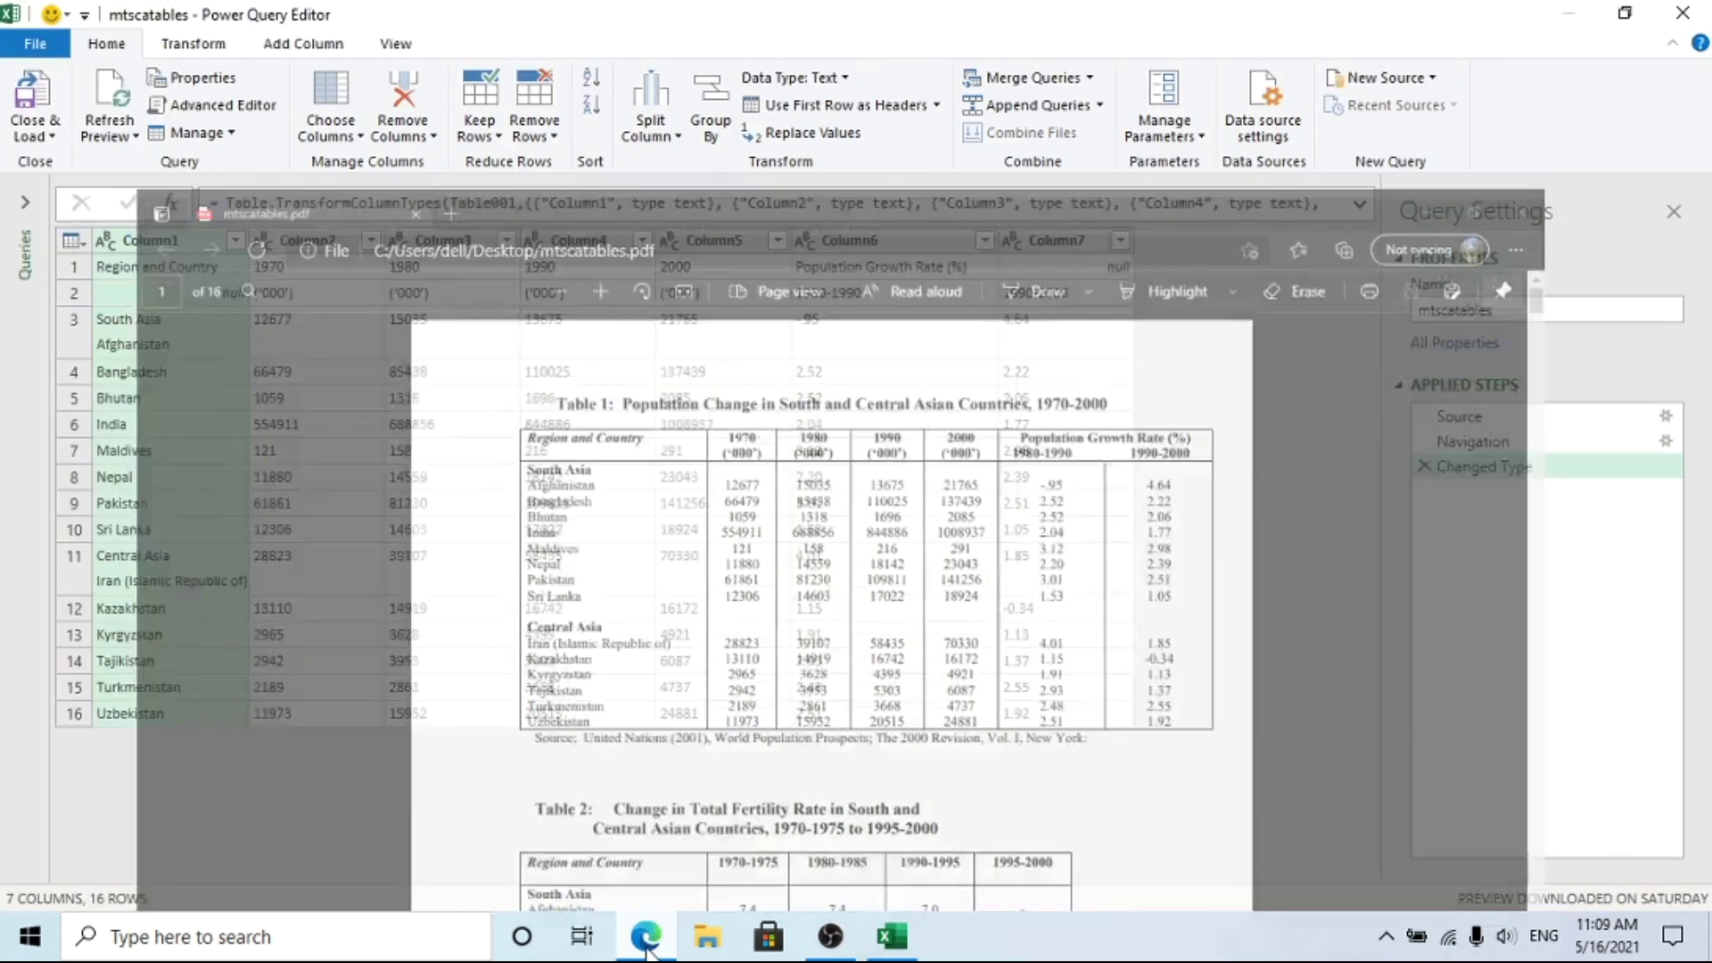
Return from the PDF's Table 1 in Edge to the Power Query Editor in Excel.
left_click(648, 947)
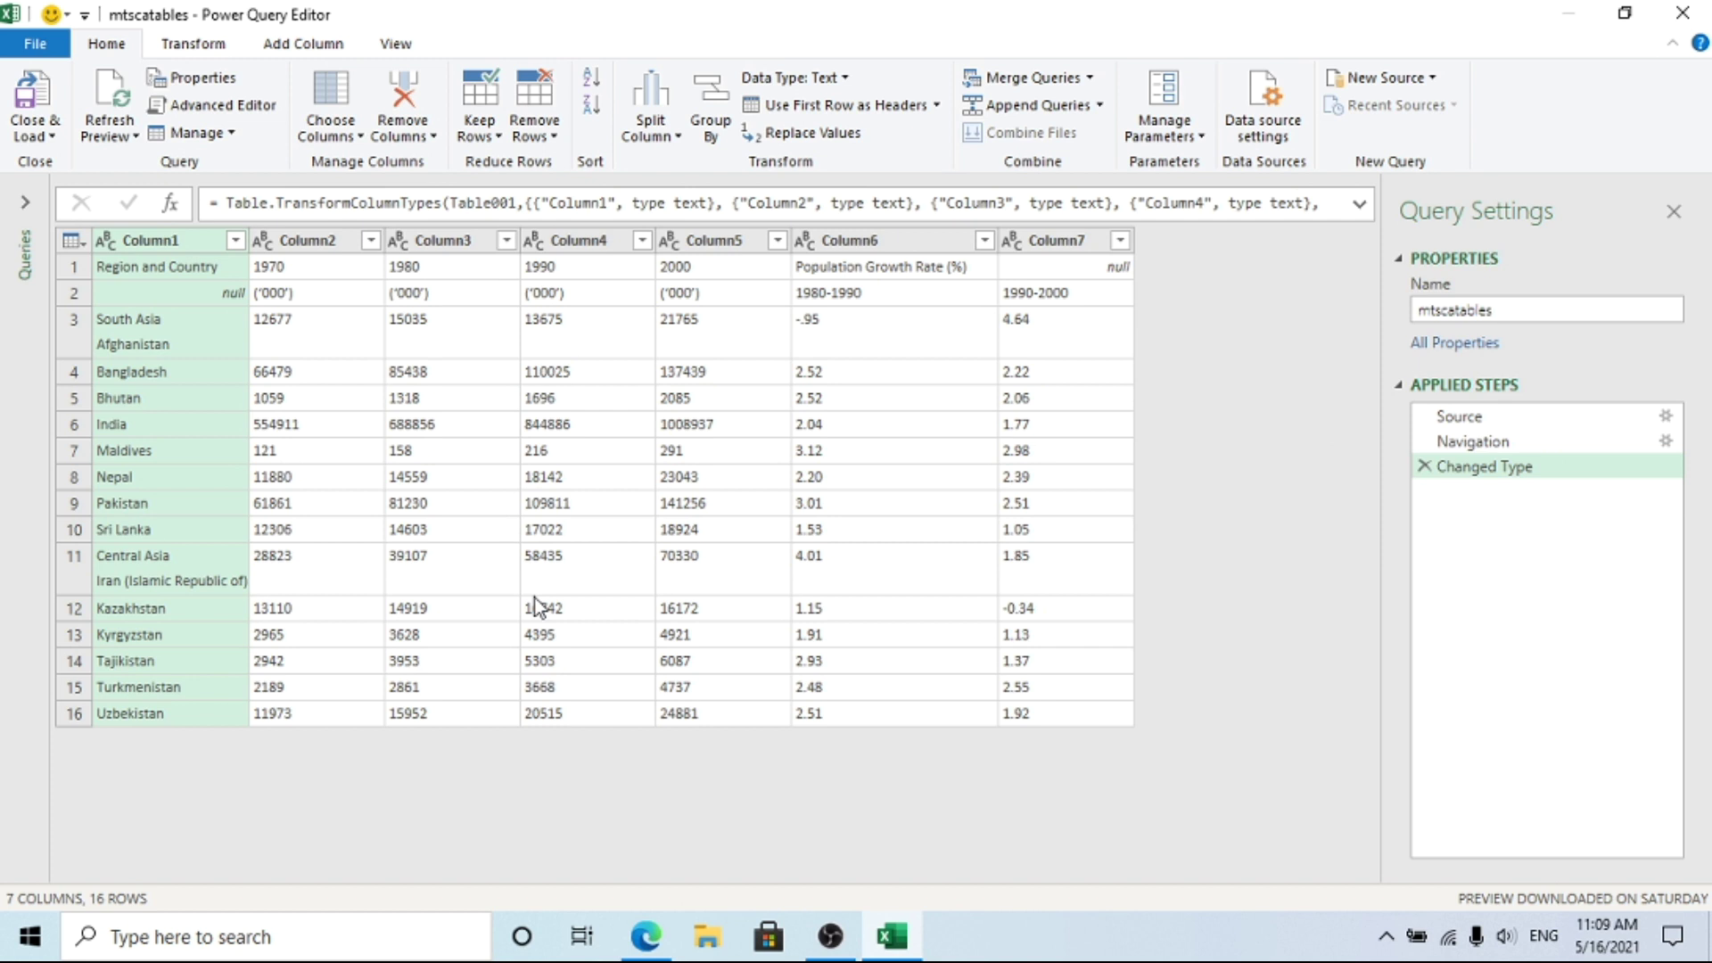
Remove the Changed Type and Navigation steps, open Table002 (Page 1), then reselect the Source step.
left_click(1424, 466)
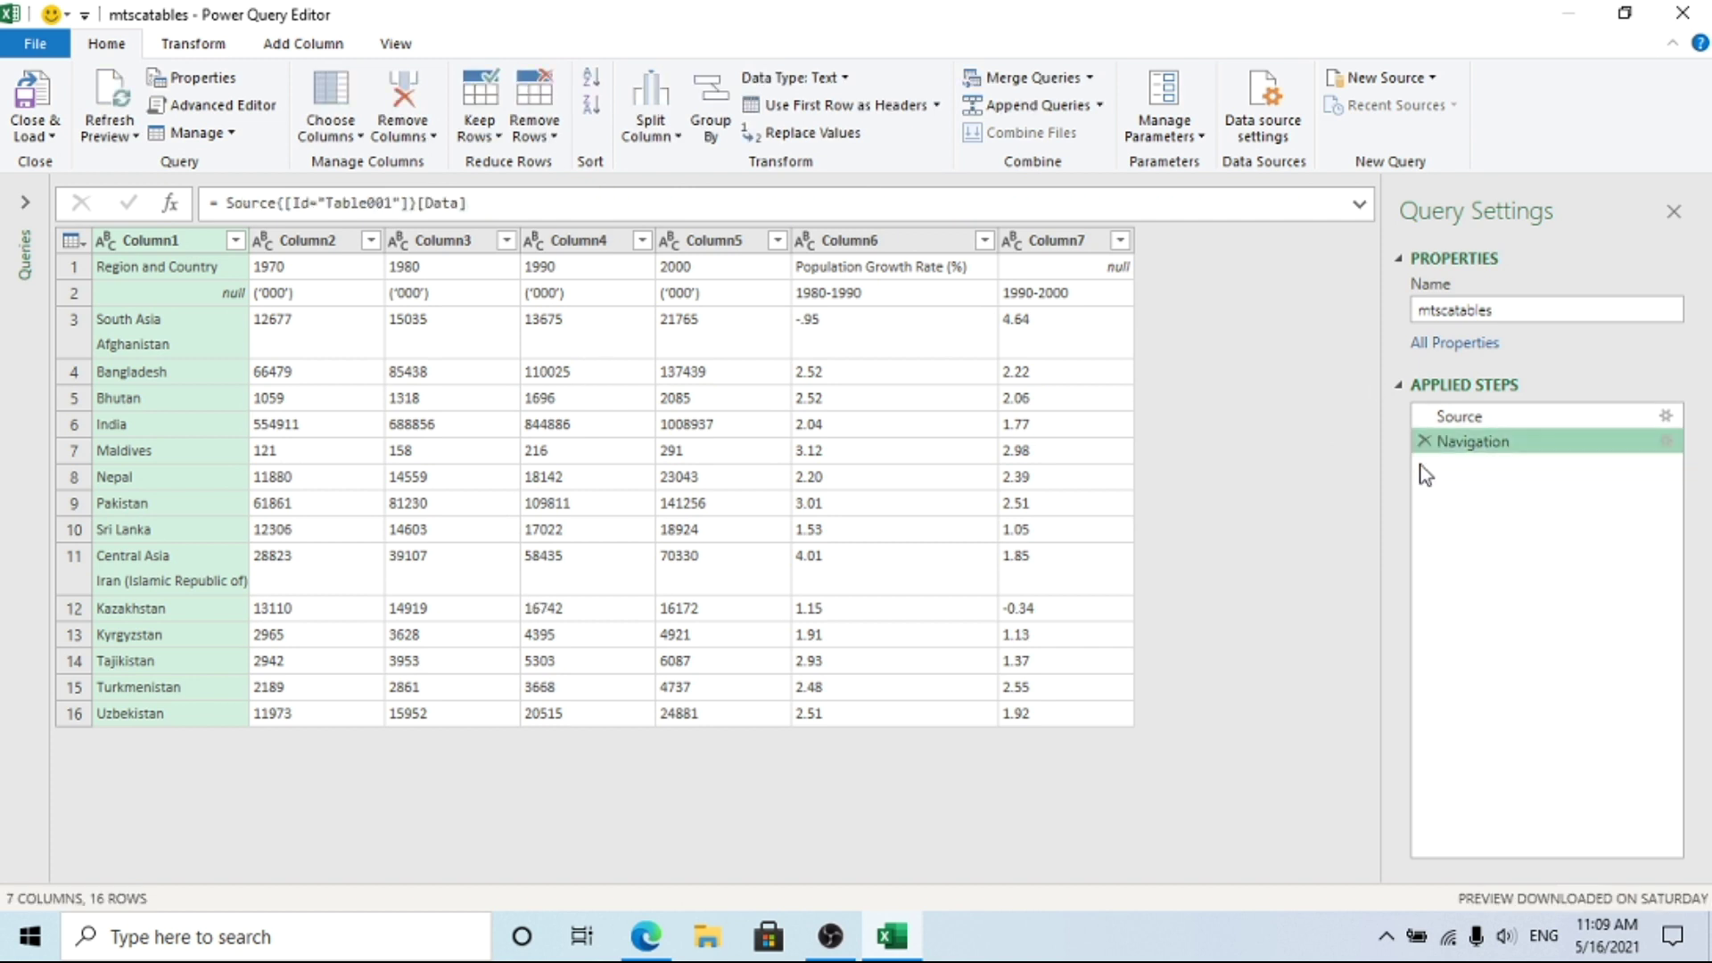
left_click(1424, 440)
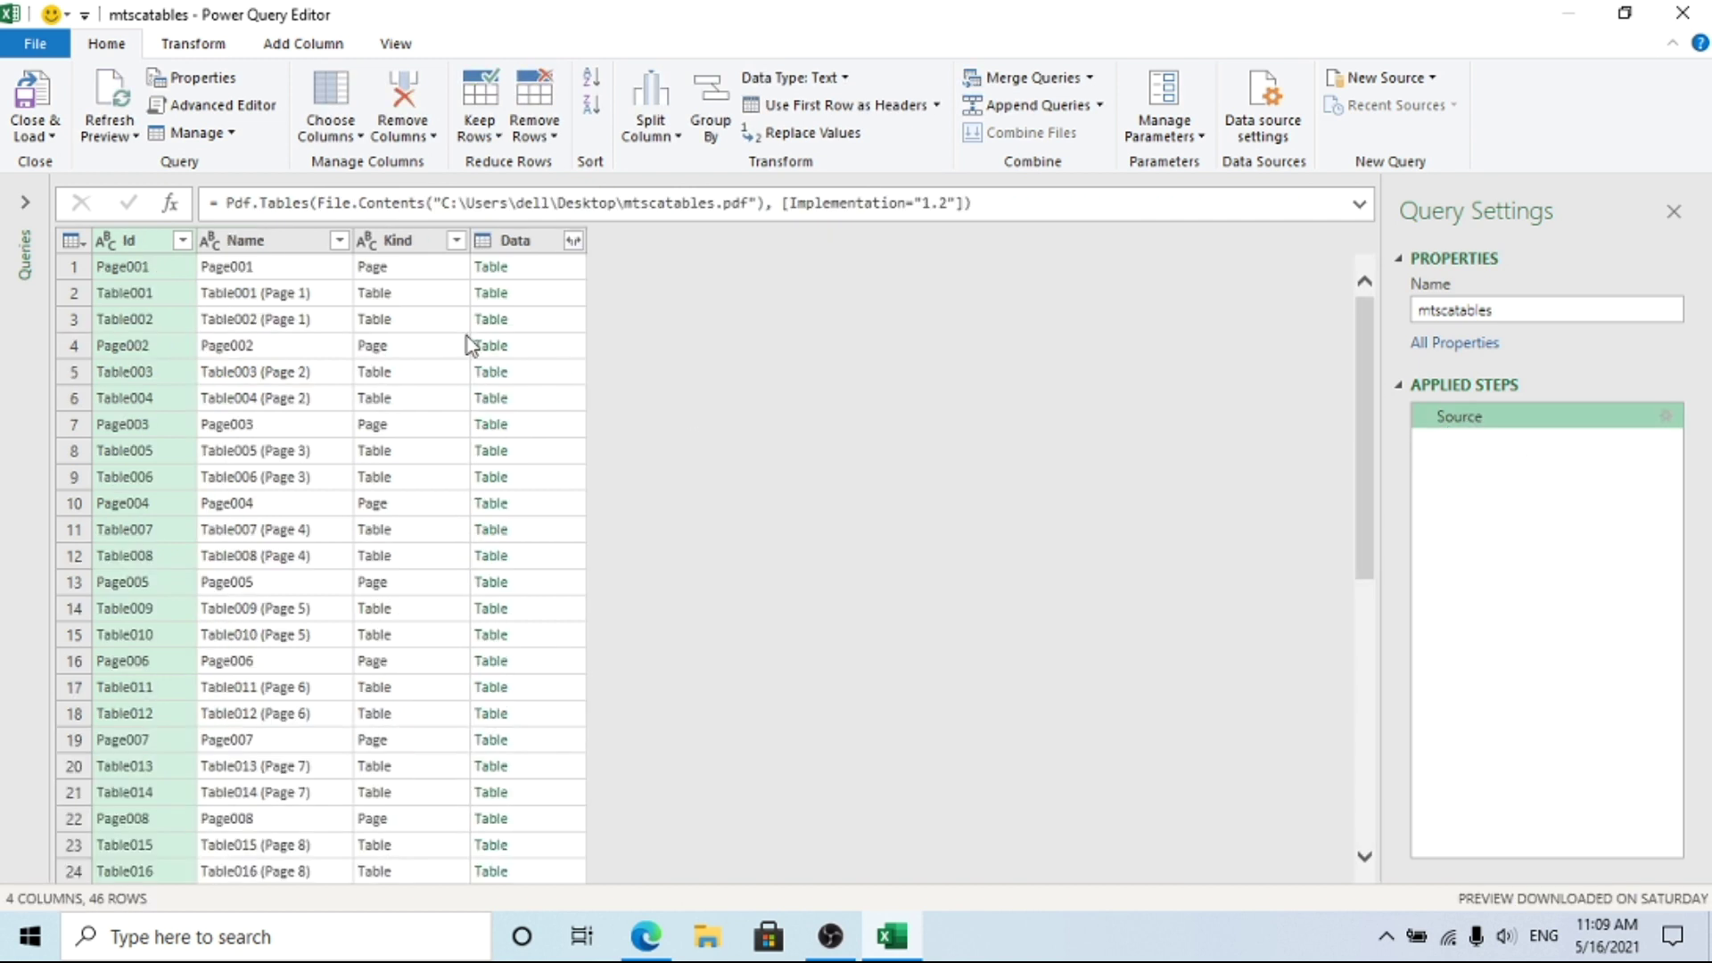
left_click(490, 321)
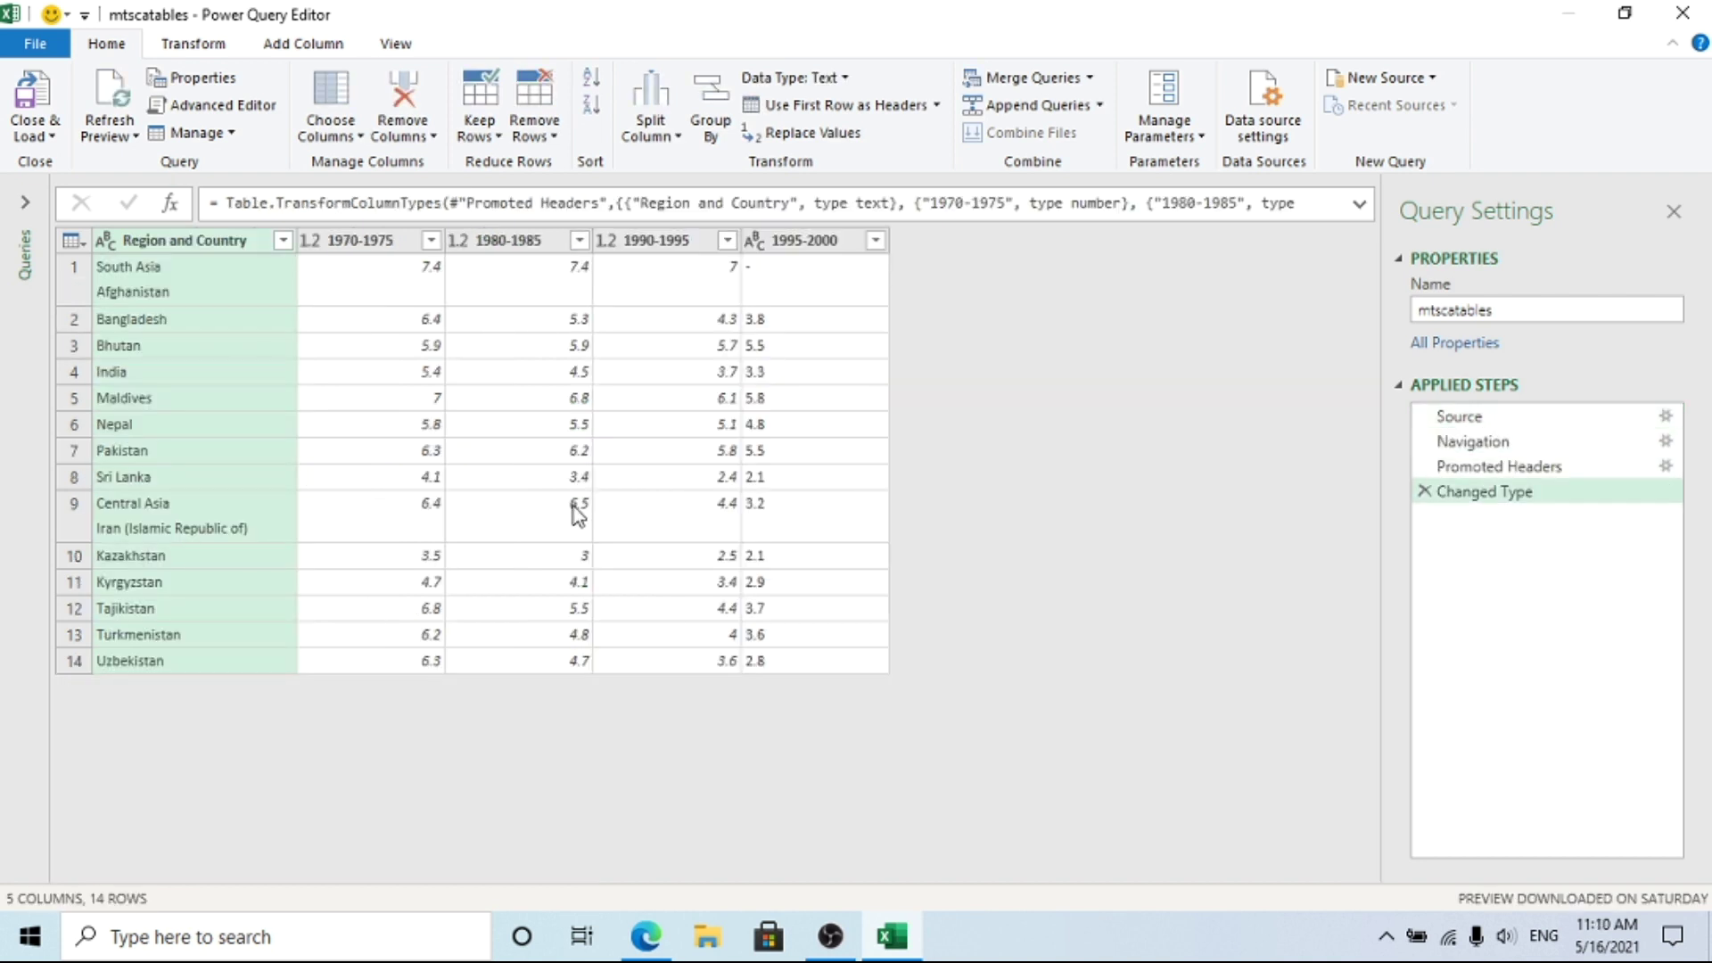
left_click(1514, 419)
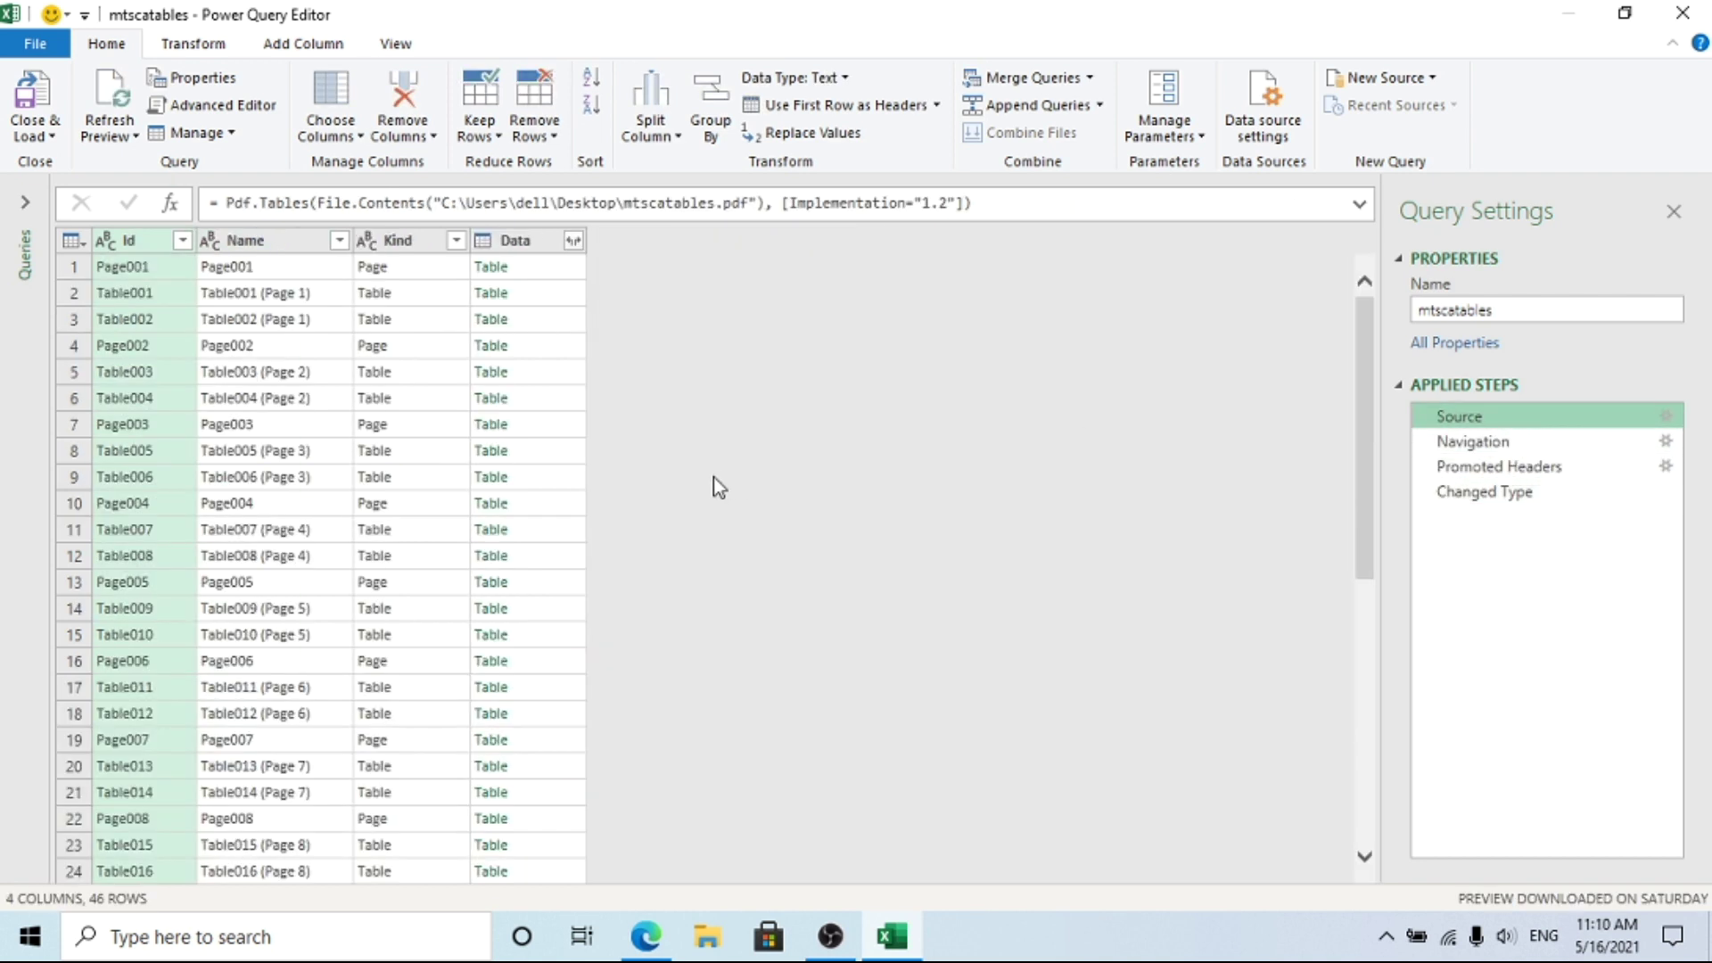
Try Table004 (Page 2), then navigate back into Table002 (Page 1), replacing the later steps.
left_click(490, 398)
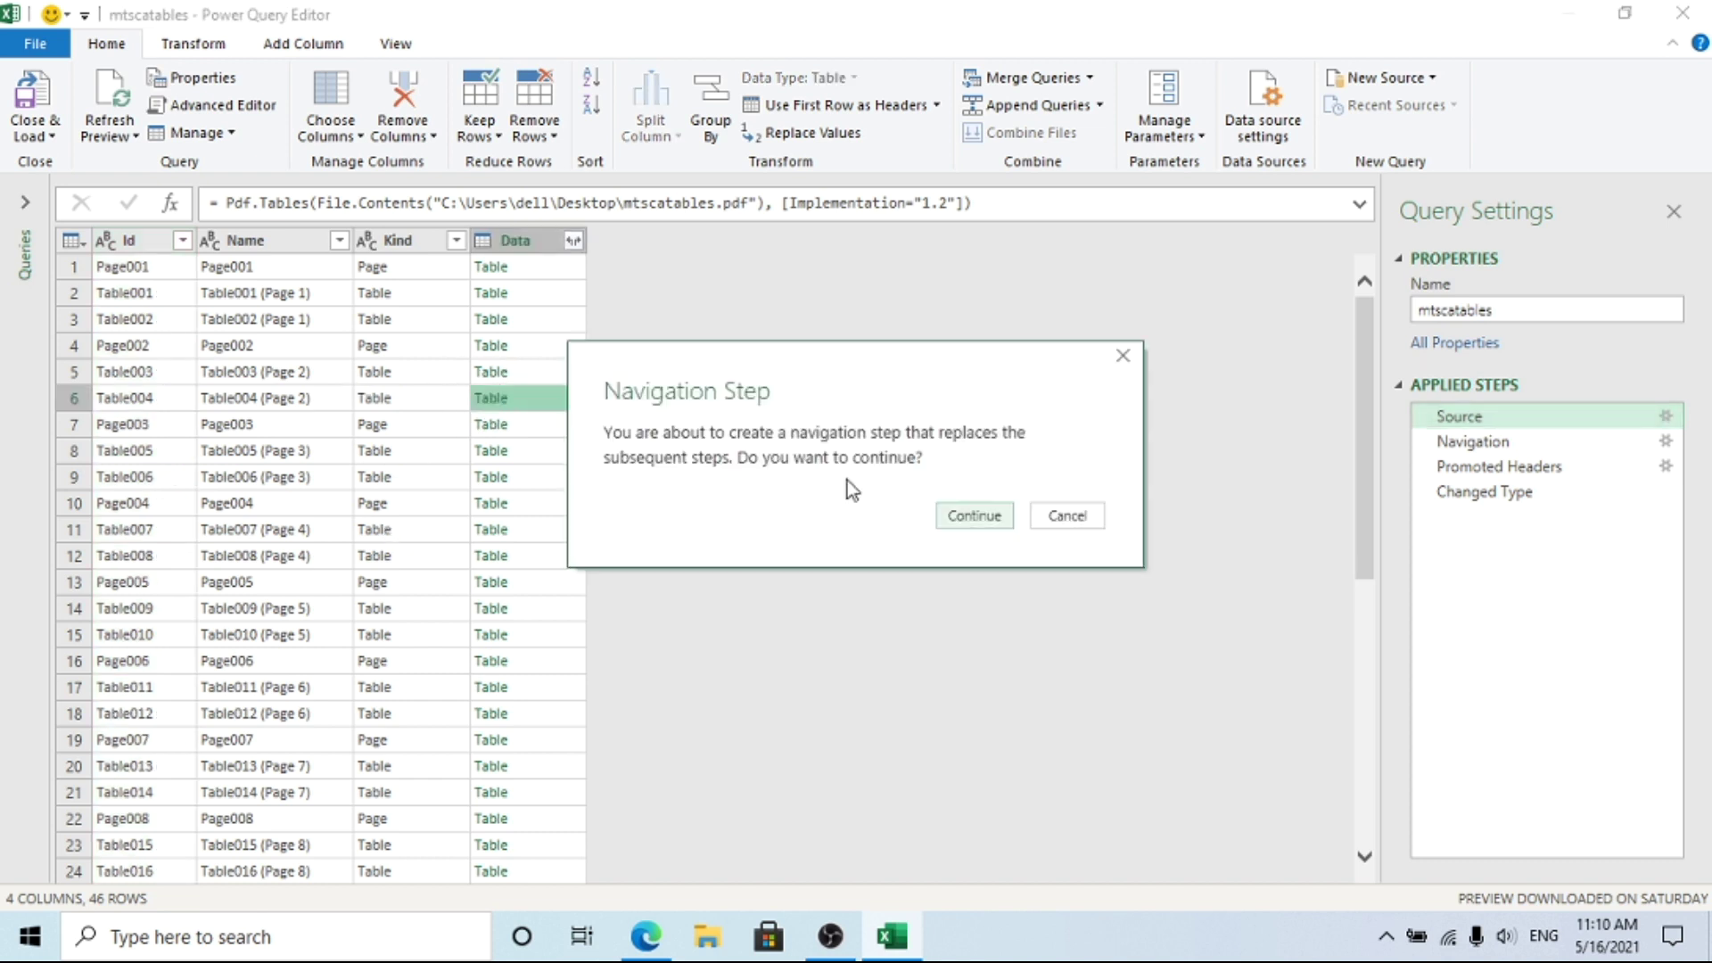
left_click(1039, 514)
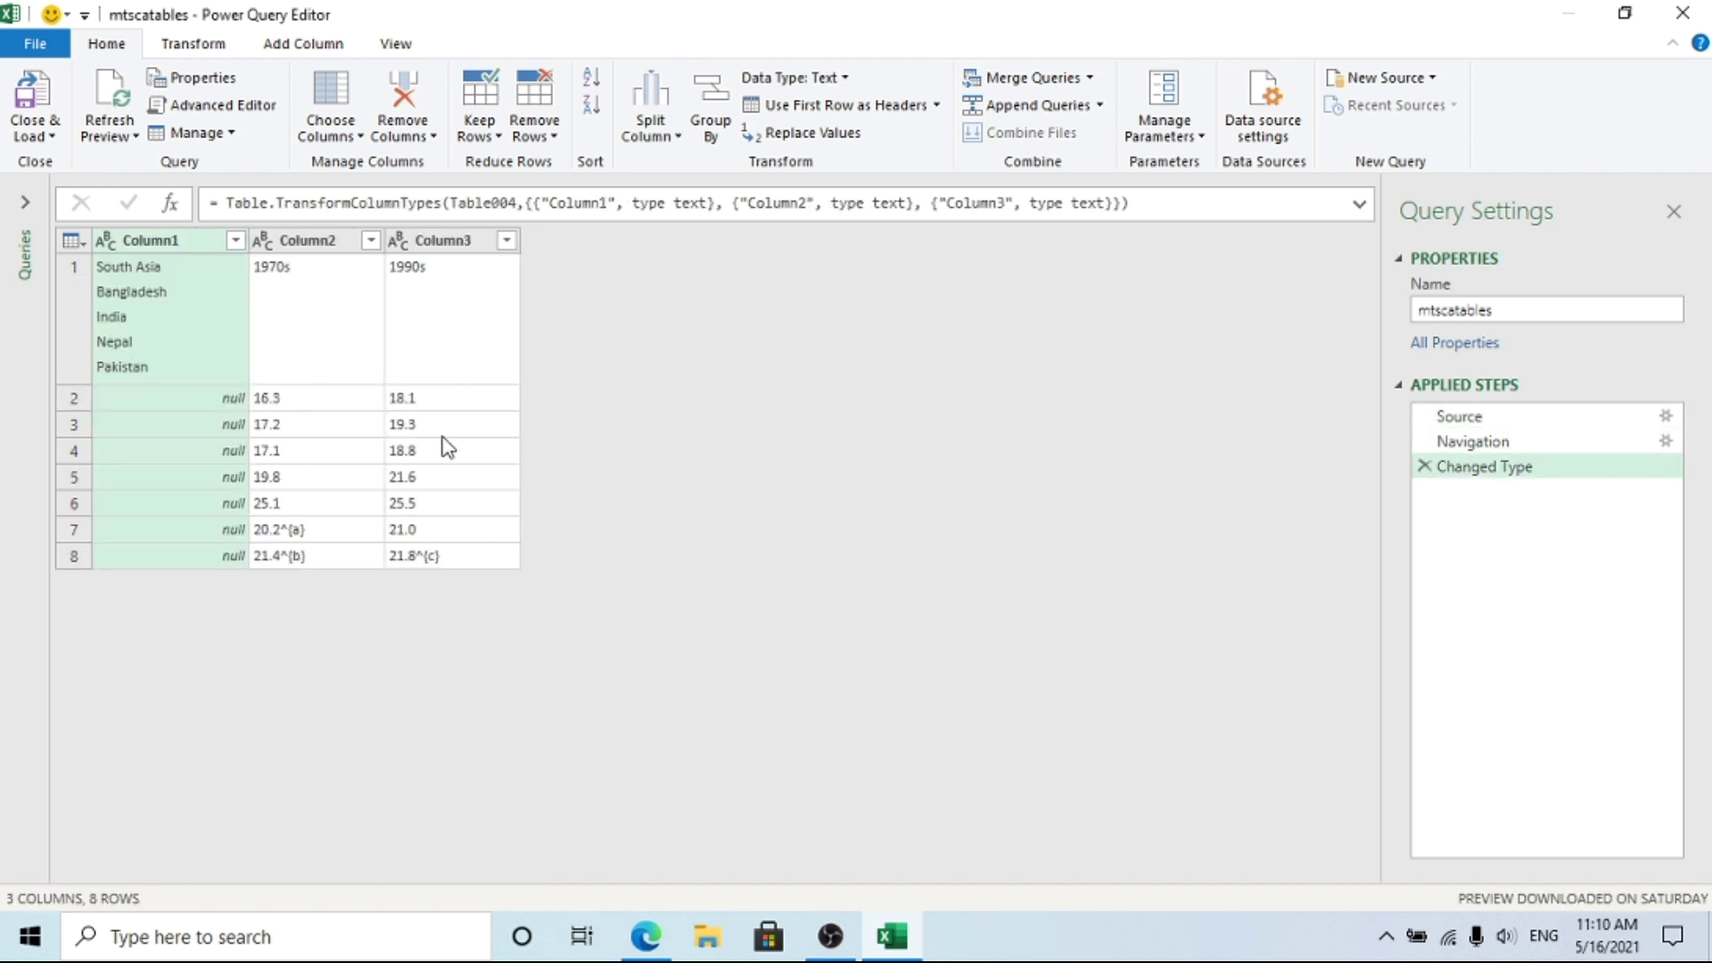
left_click(1447, 419)
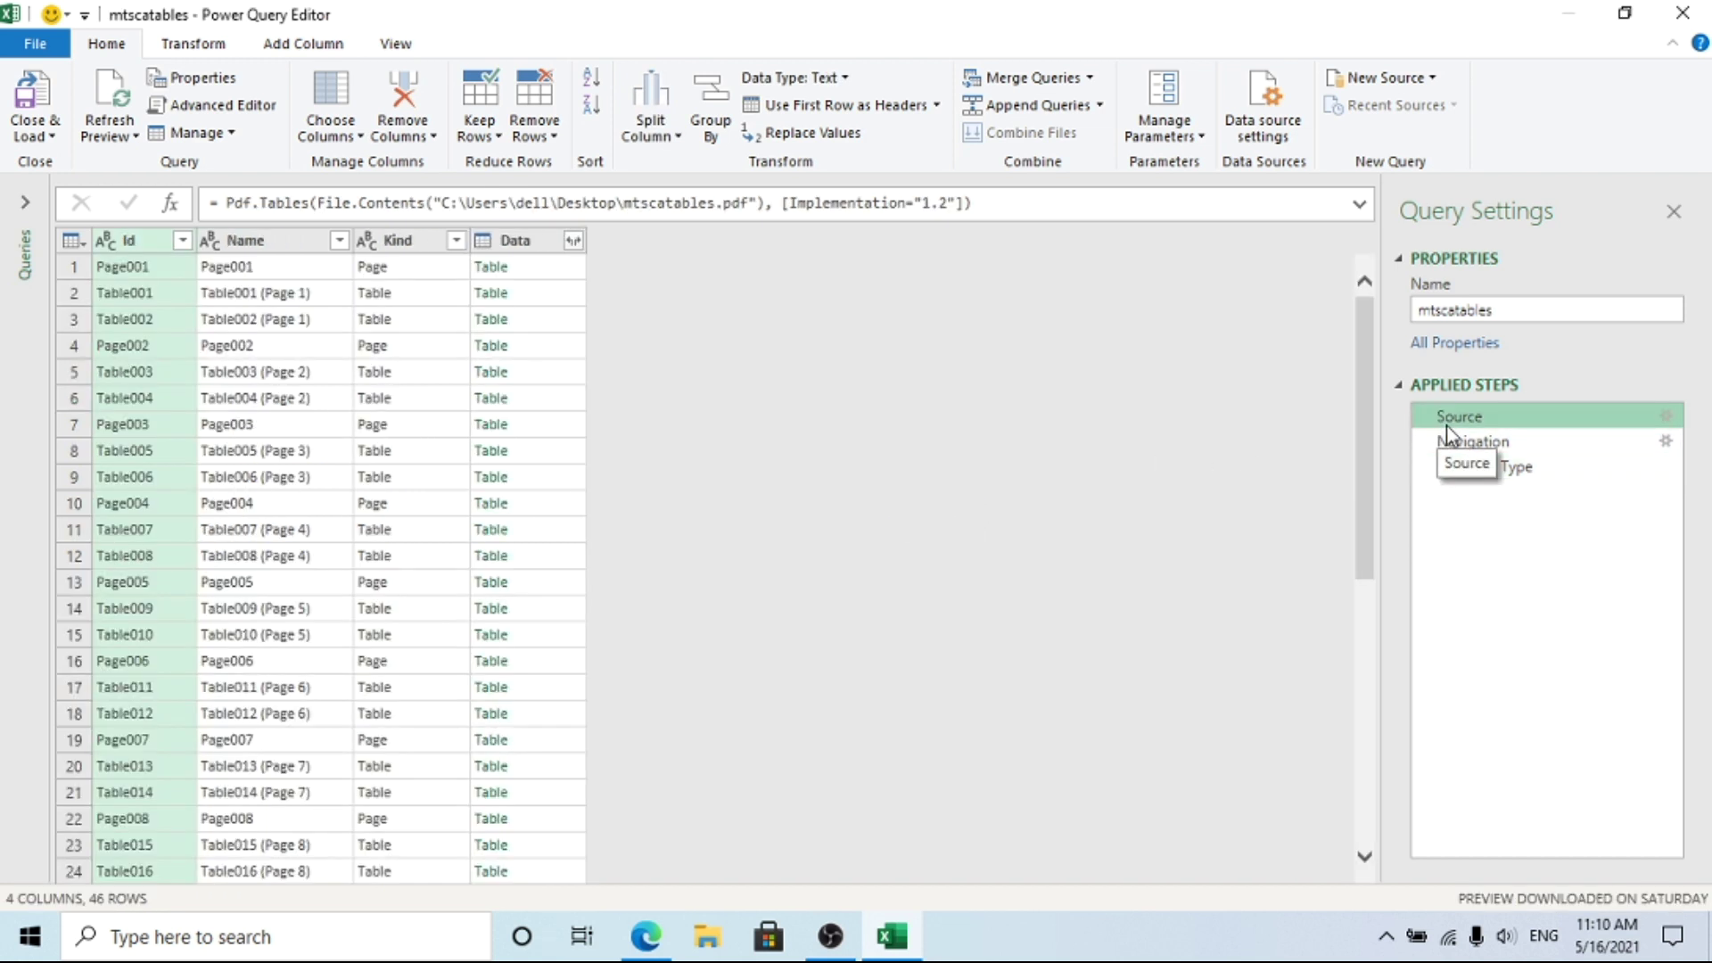
left_click(481, 316)
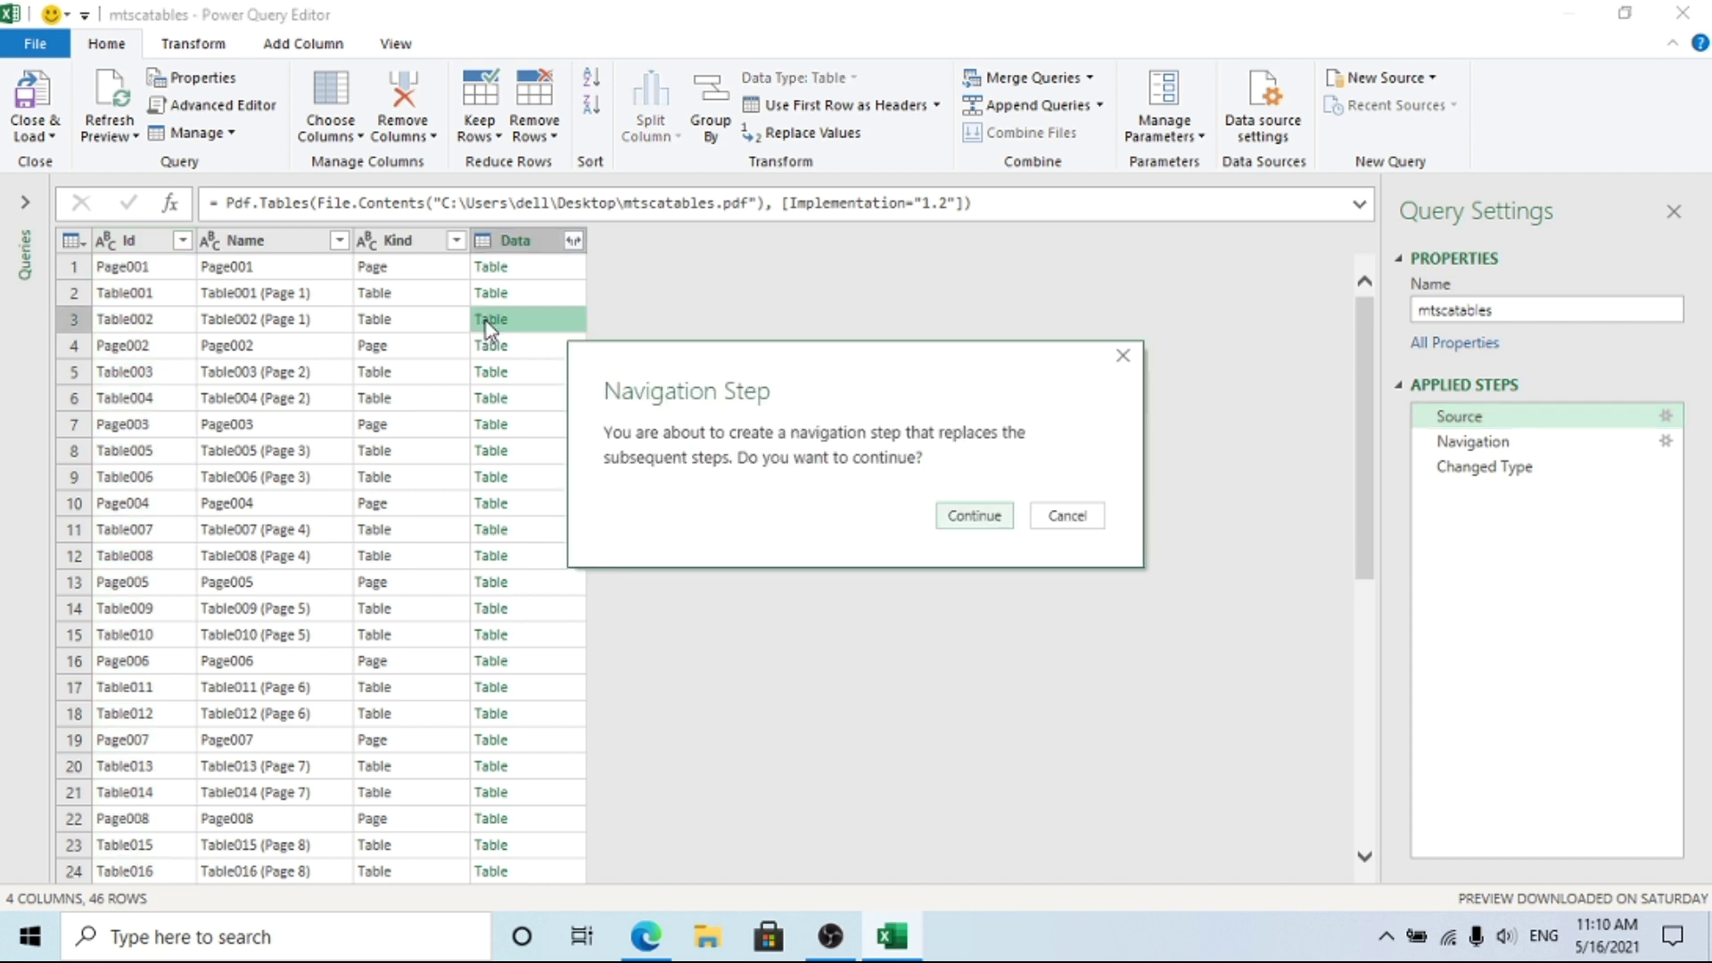
left_click(964, 517)
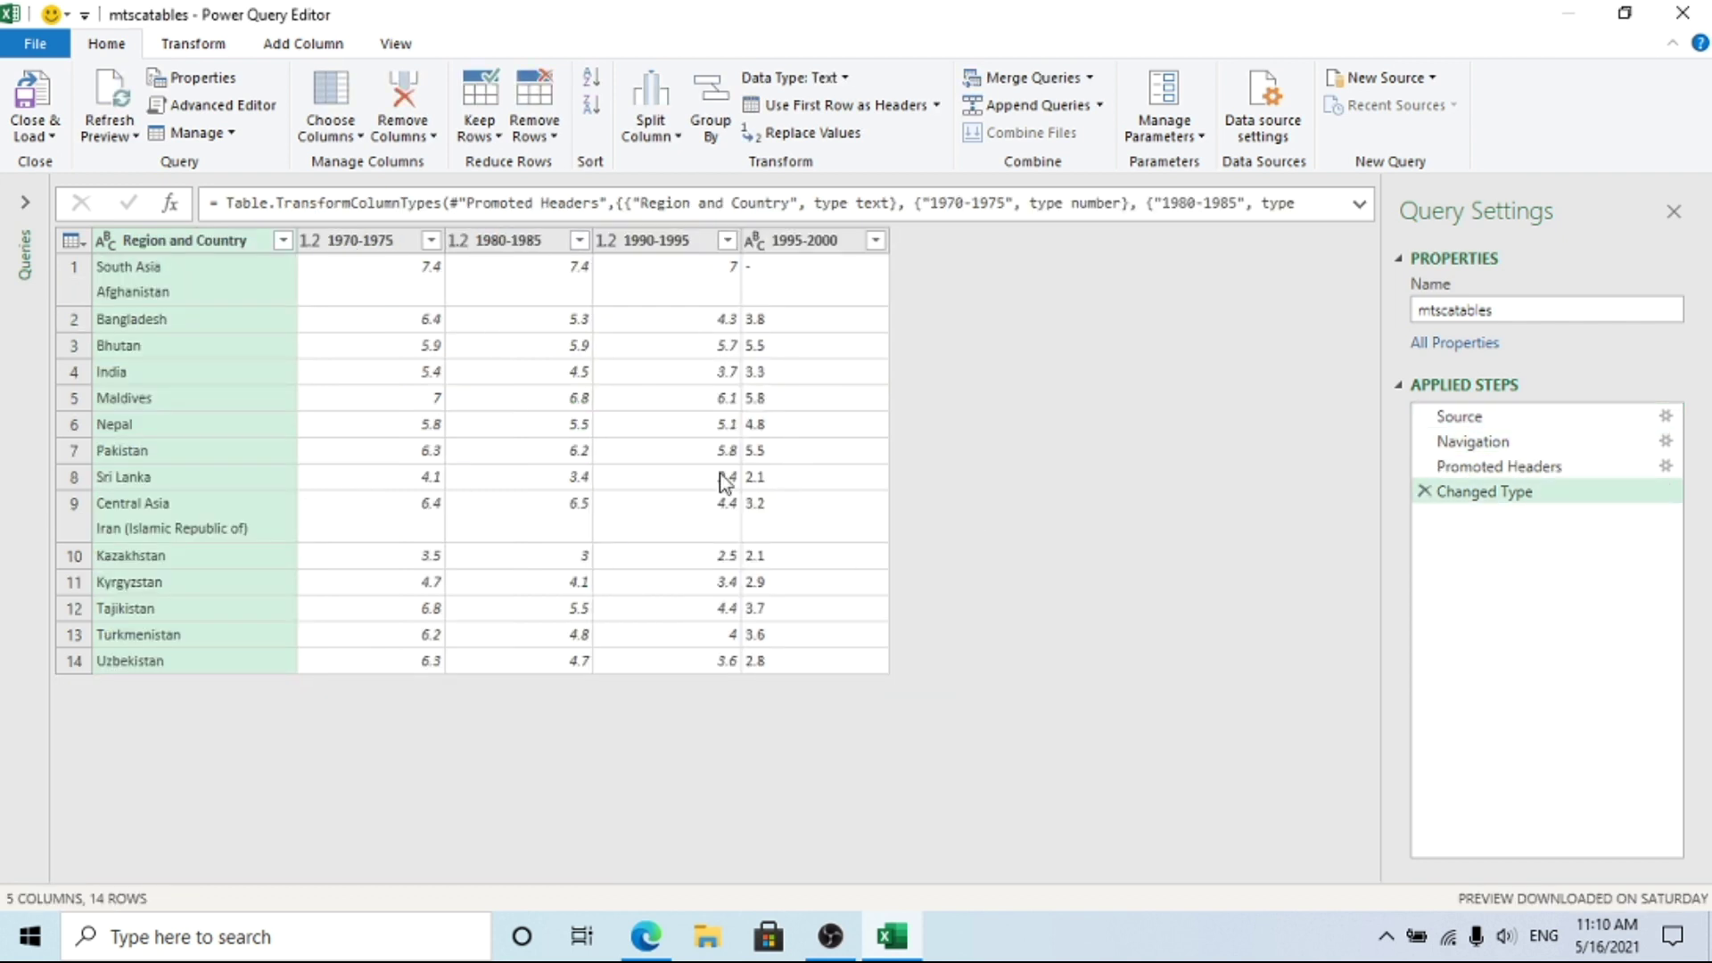
left_click(55, 138)
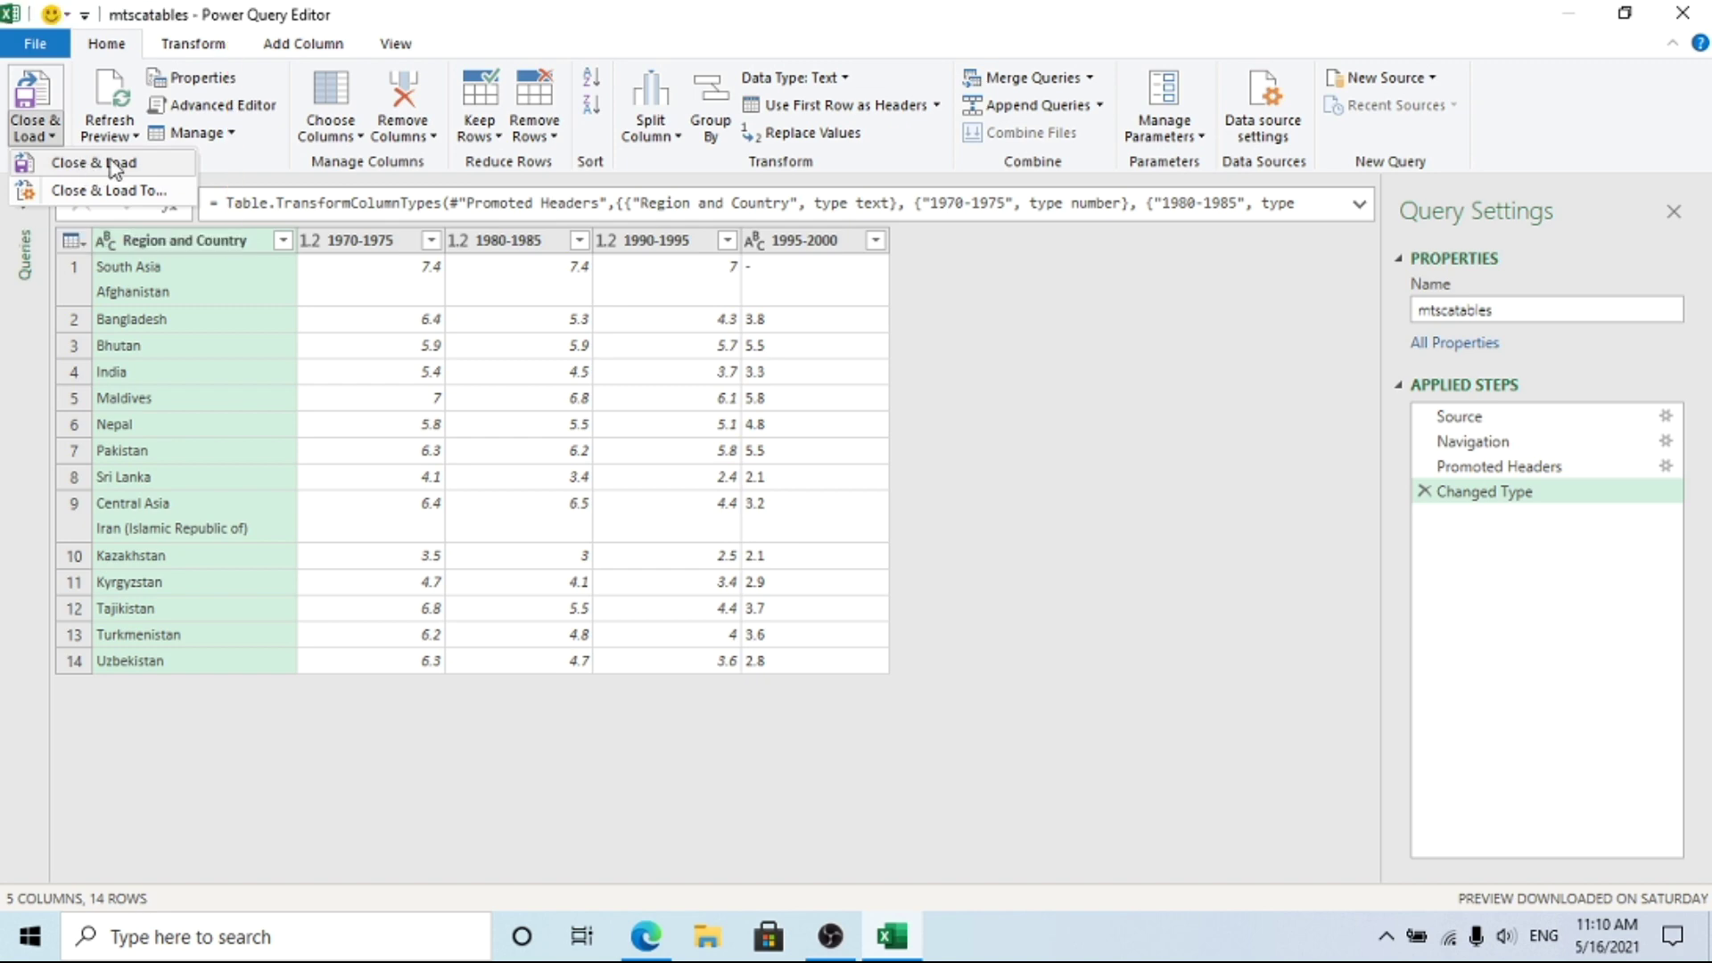
Close the Power Query Editor and load the mtscatables query into Sheet1 as a table.
left_click(110, 162)
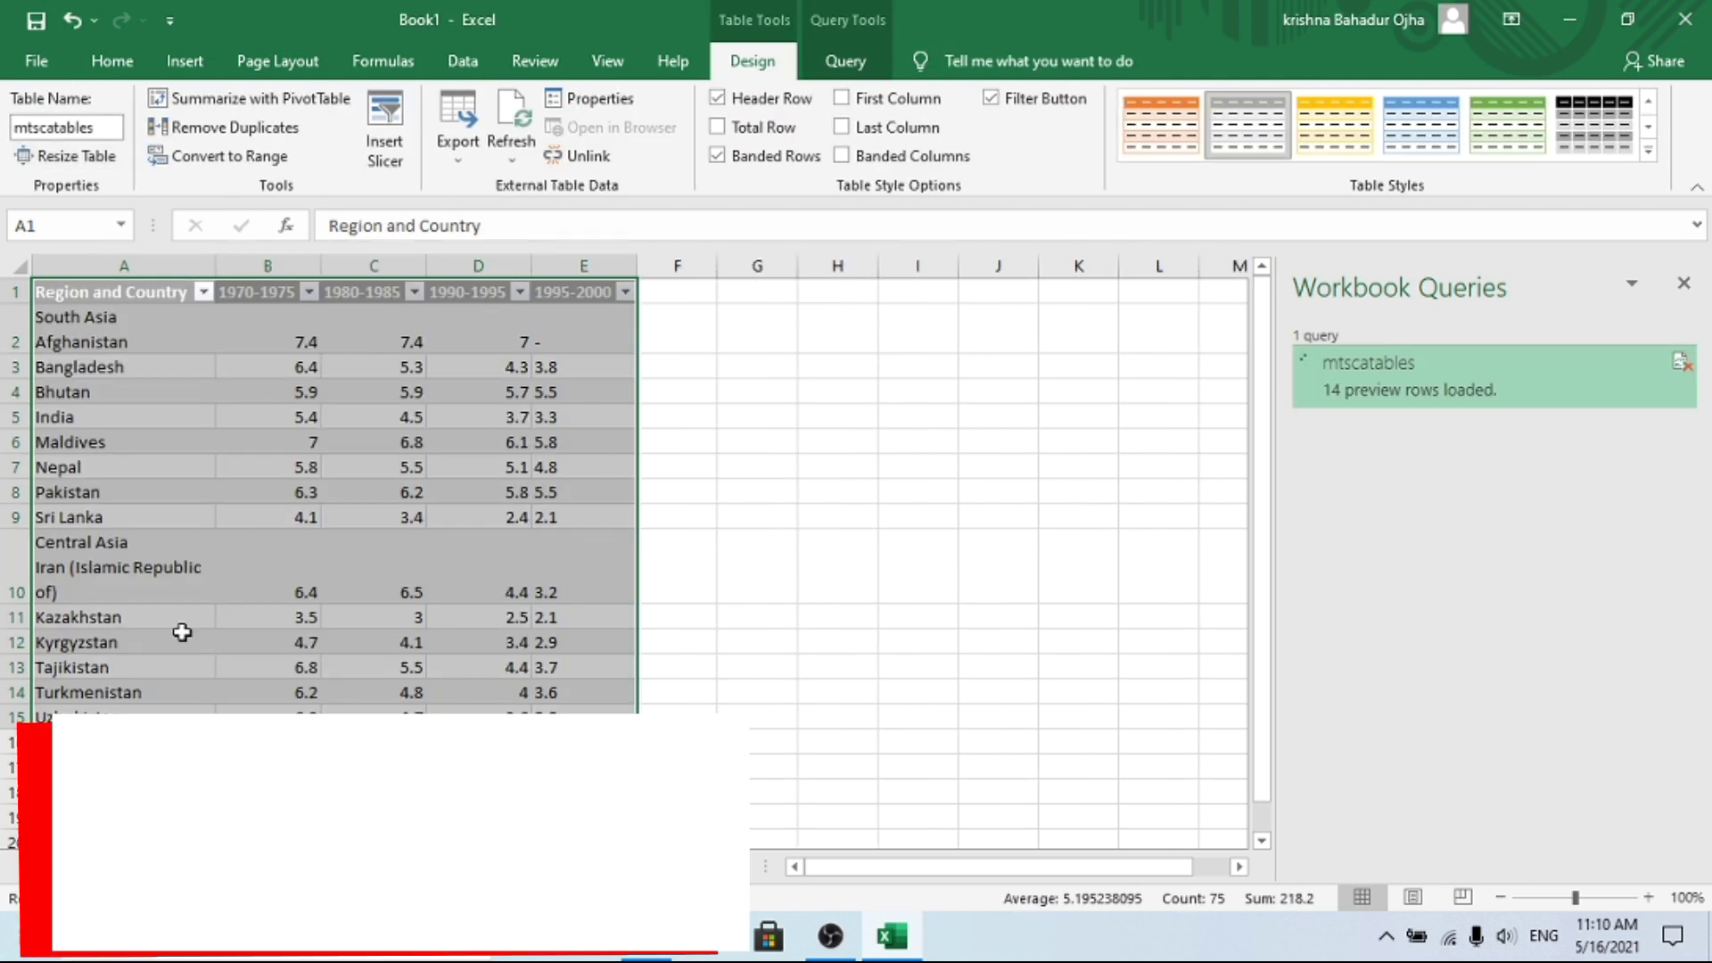
Spot-check Afghanistan's 1970-1975 and 1990-1995 values in the table, then bring mtscatables.pdf forward in Edge.
left_click(675, 492)
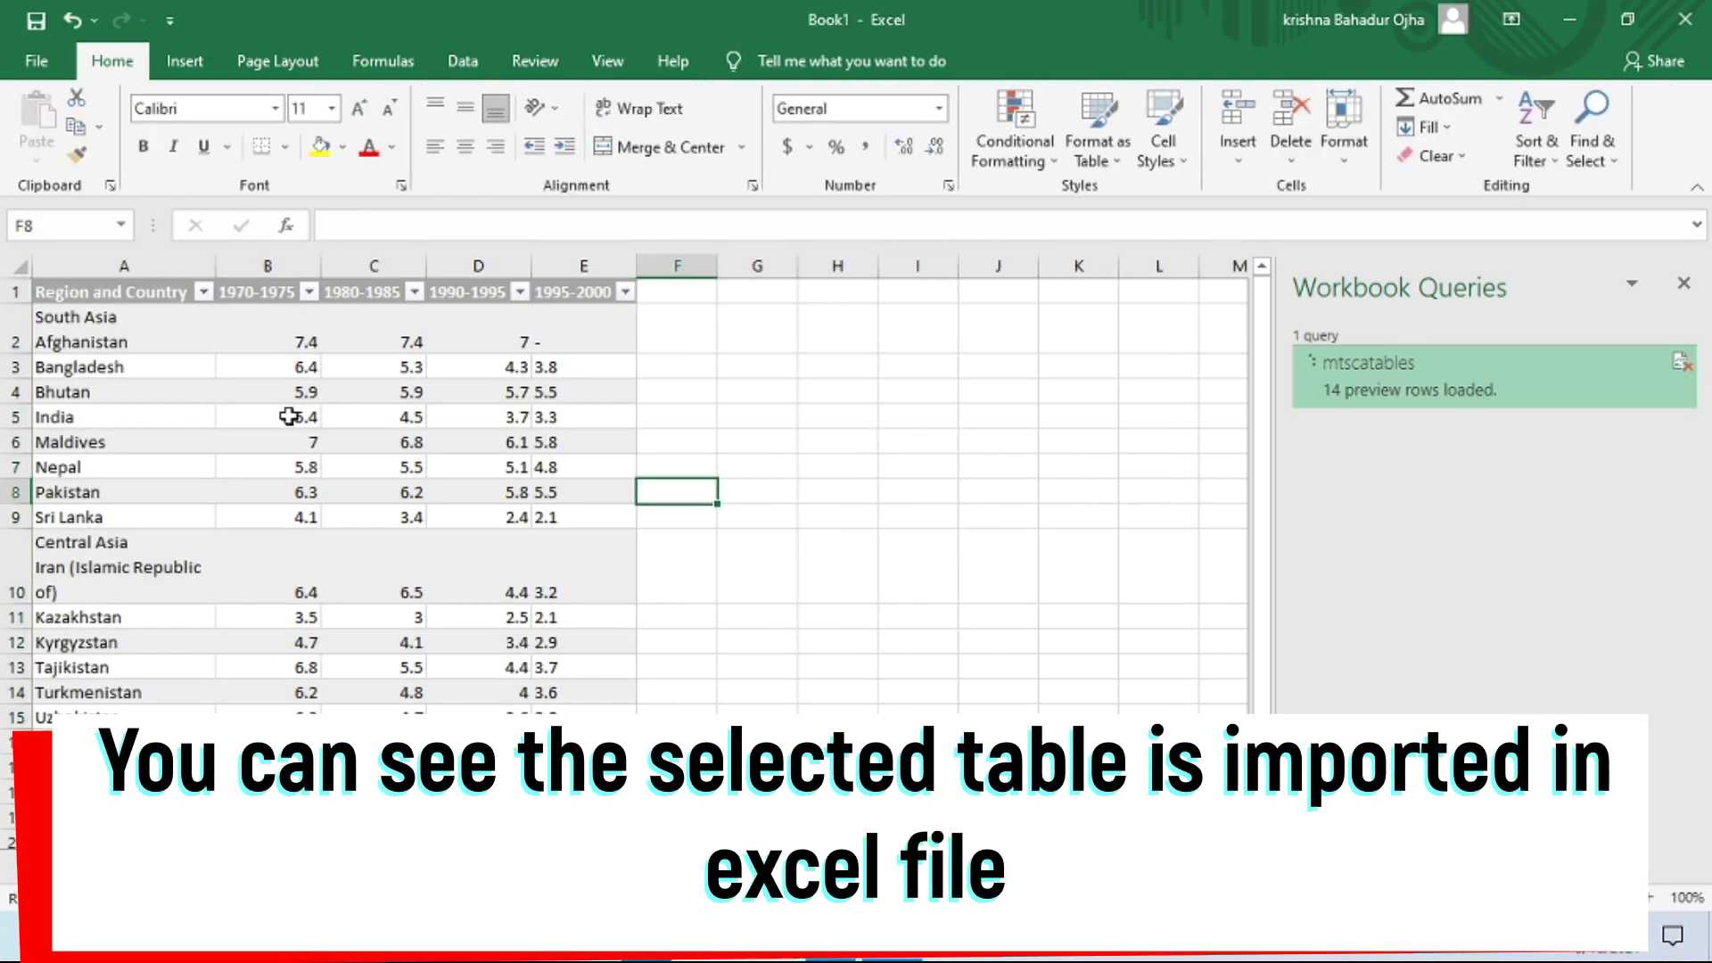
left_click(82, 328)
left_click(253, 336)
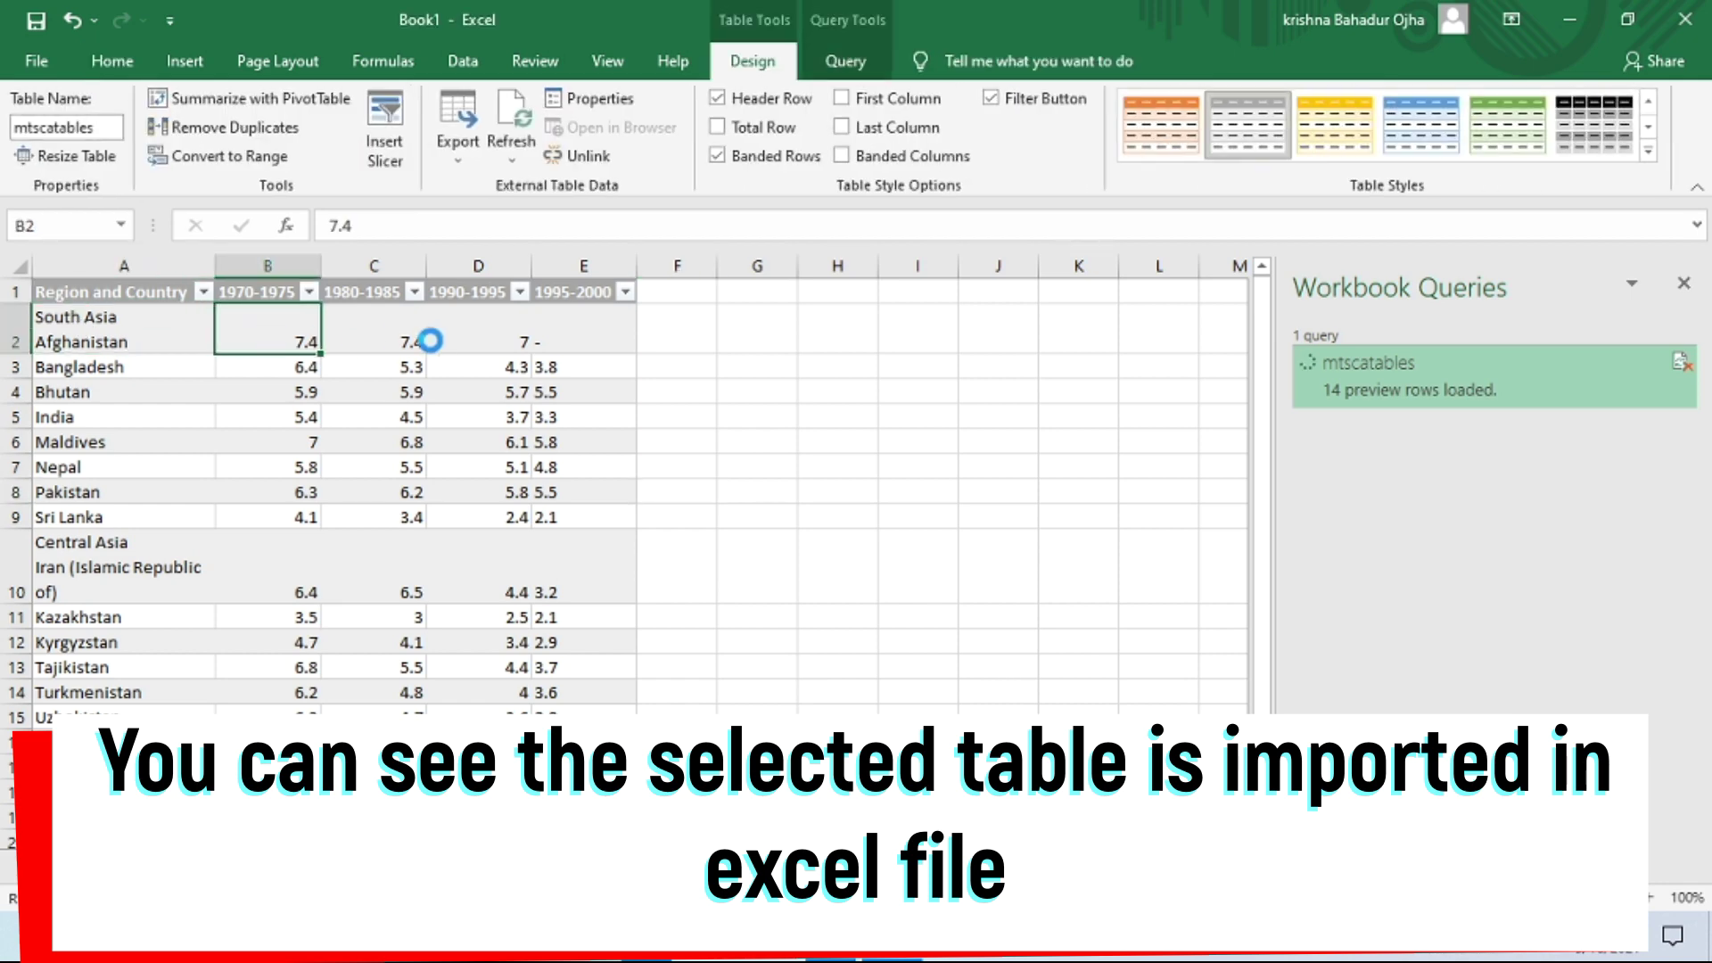
left_click(432, 342)
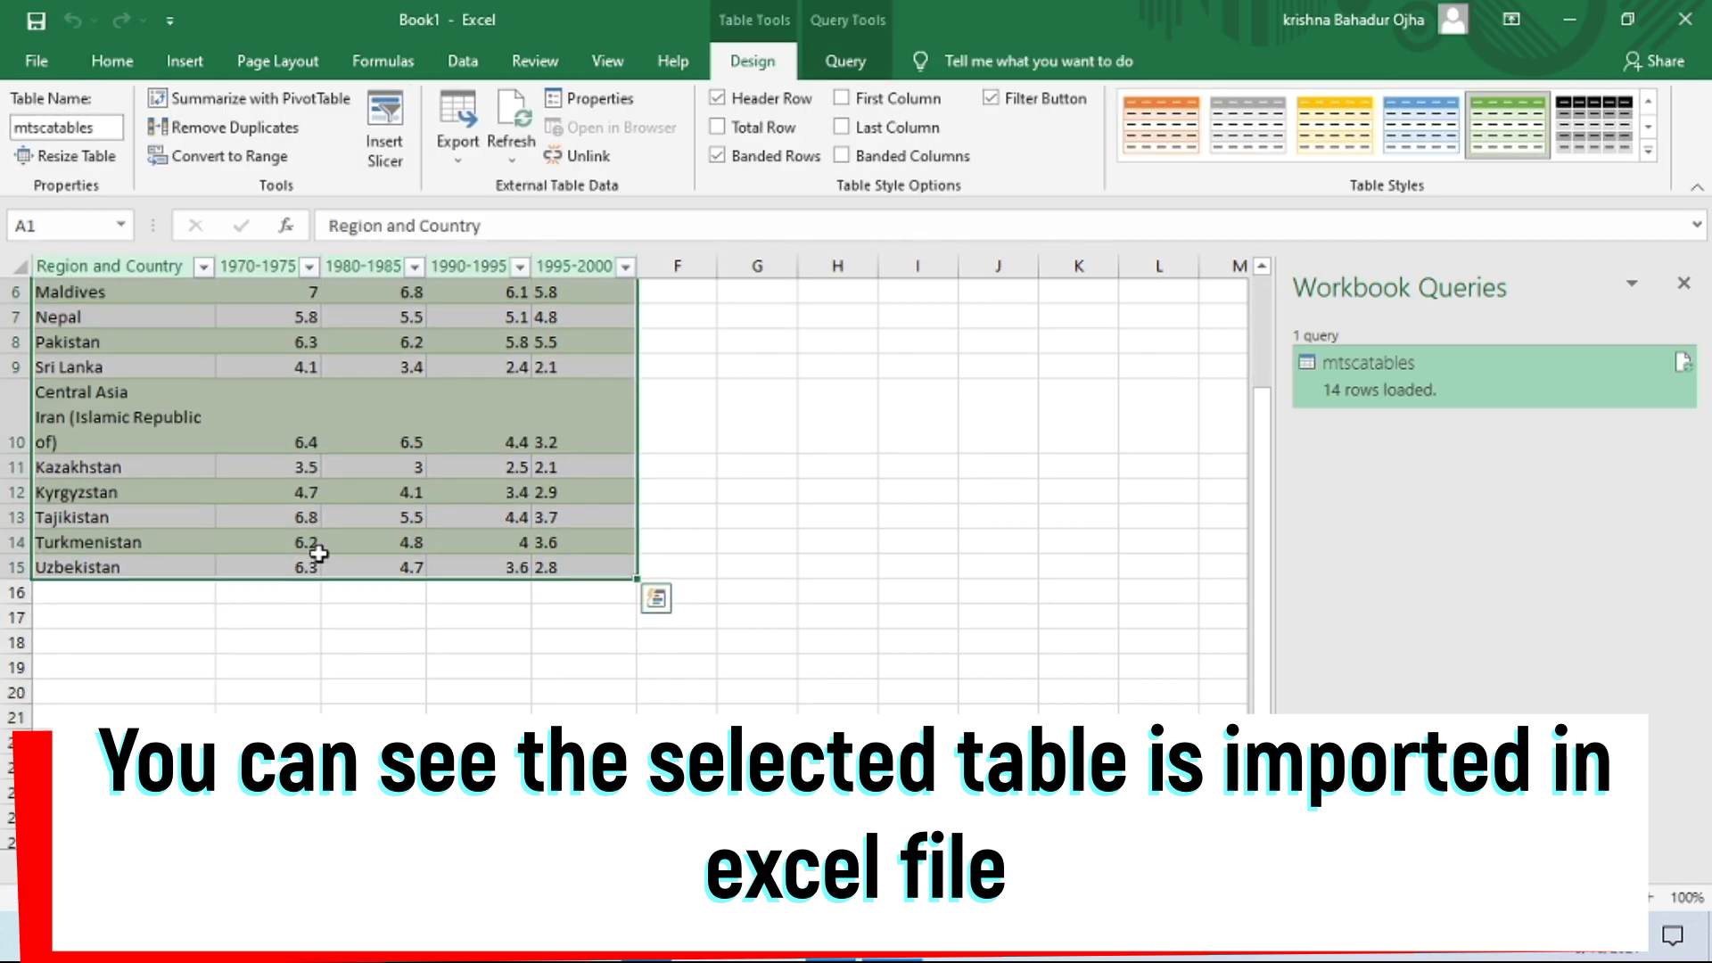
left_click(726, 520)
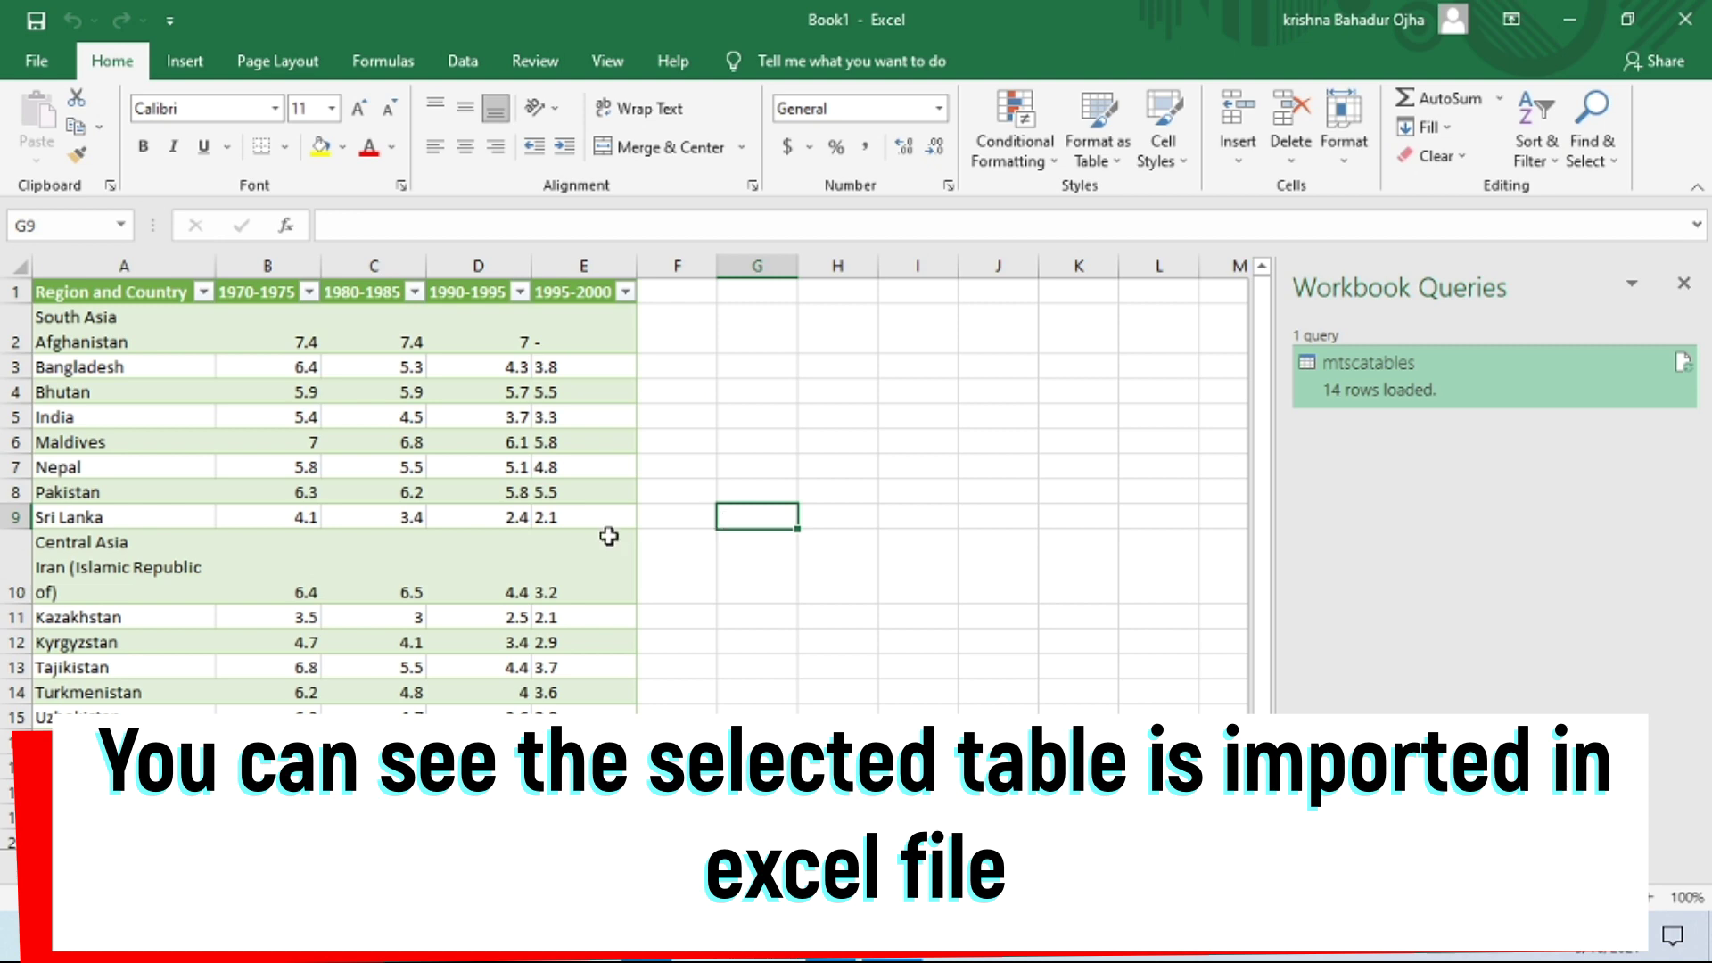
left_click(652, 943)
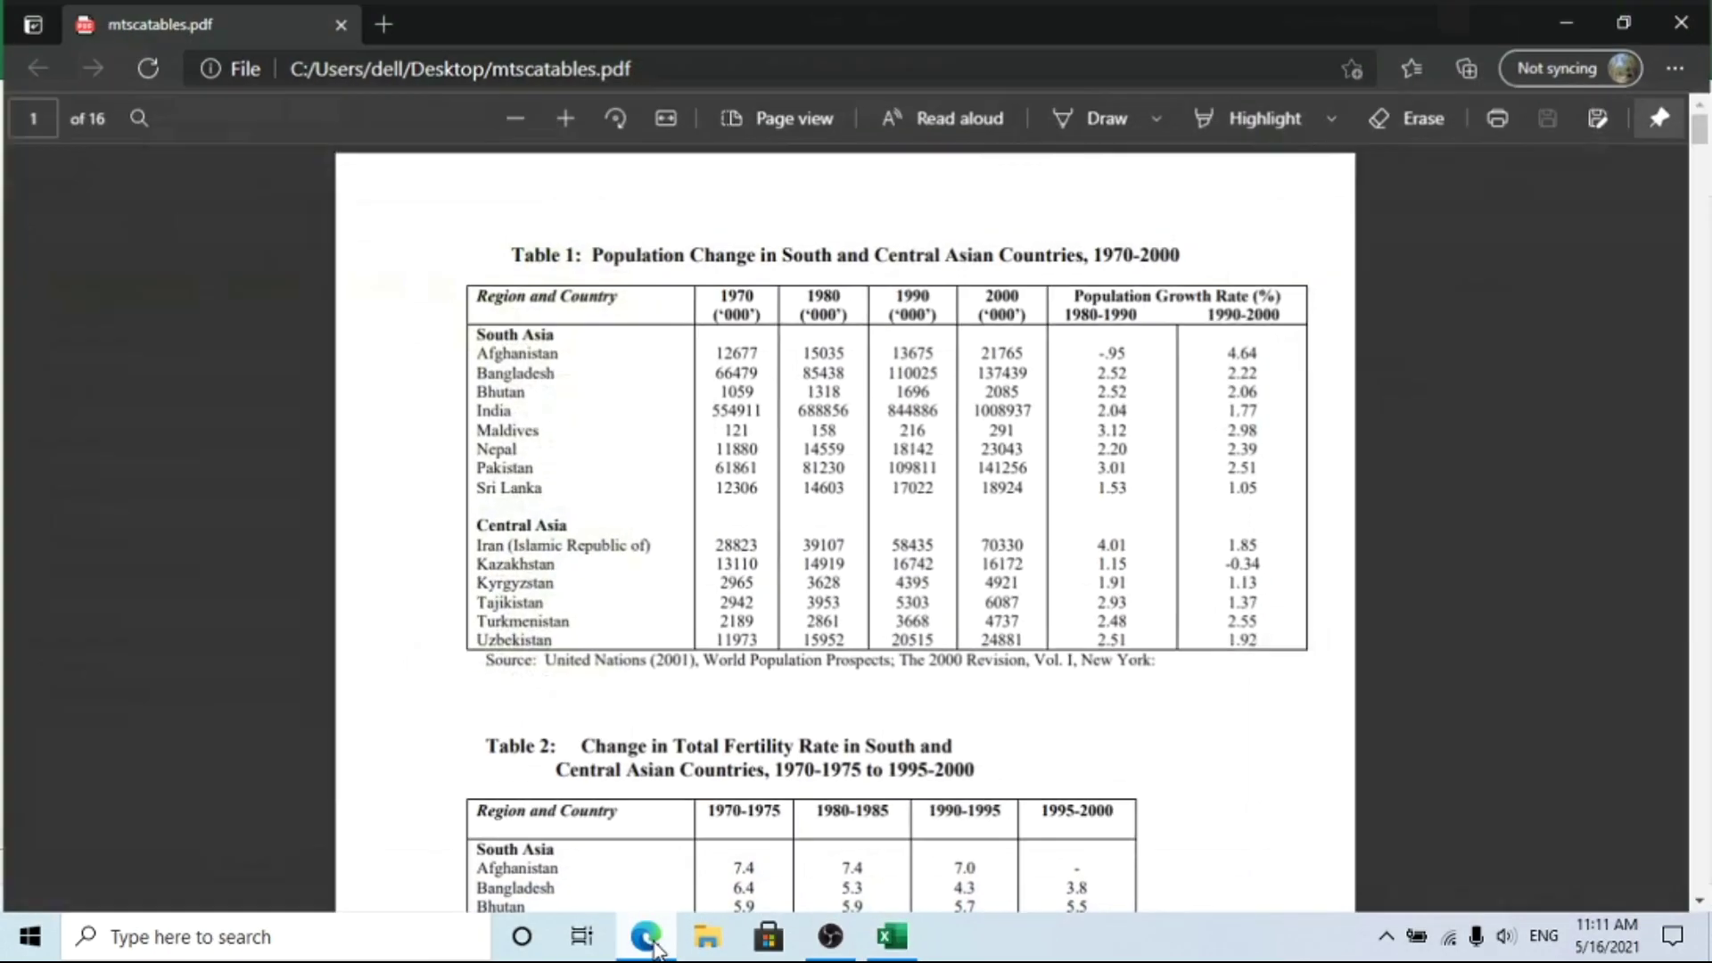
Compare the PDF's Table 2 with the import, then select A1:E15 on Sheet2 in Excel.
scroll(849, 587, "down", 2)
scroll(849, 587, "down", 3)
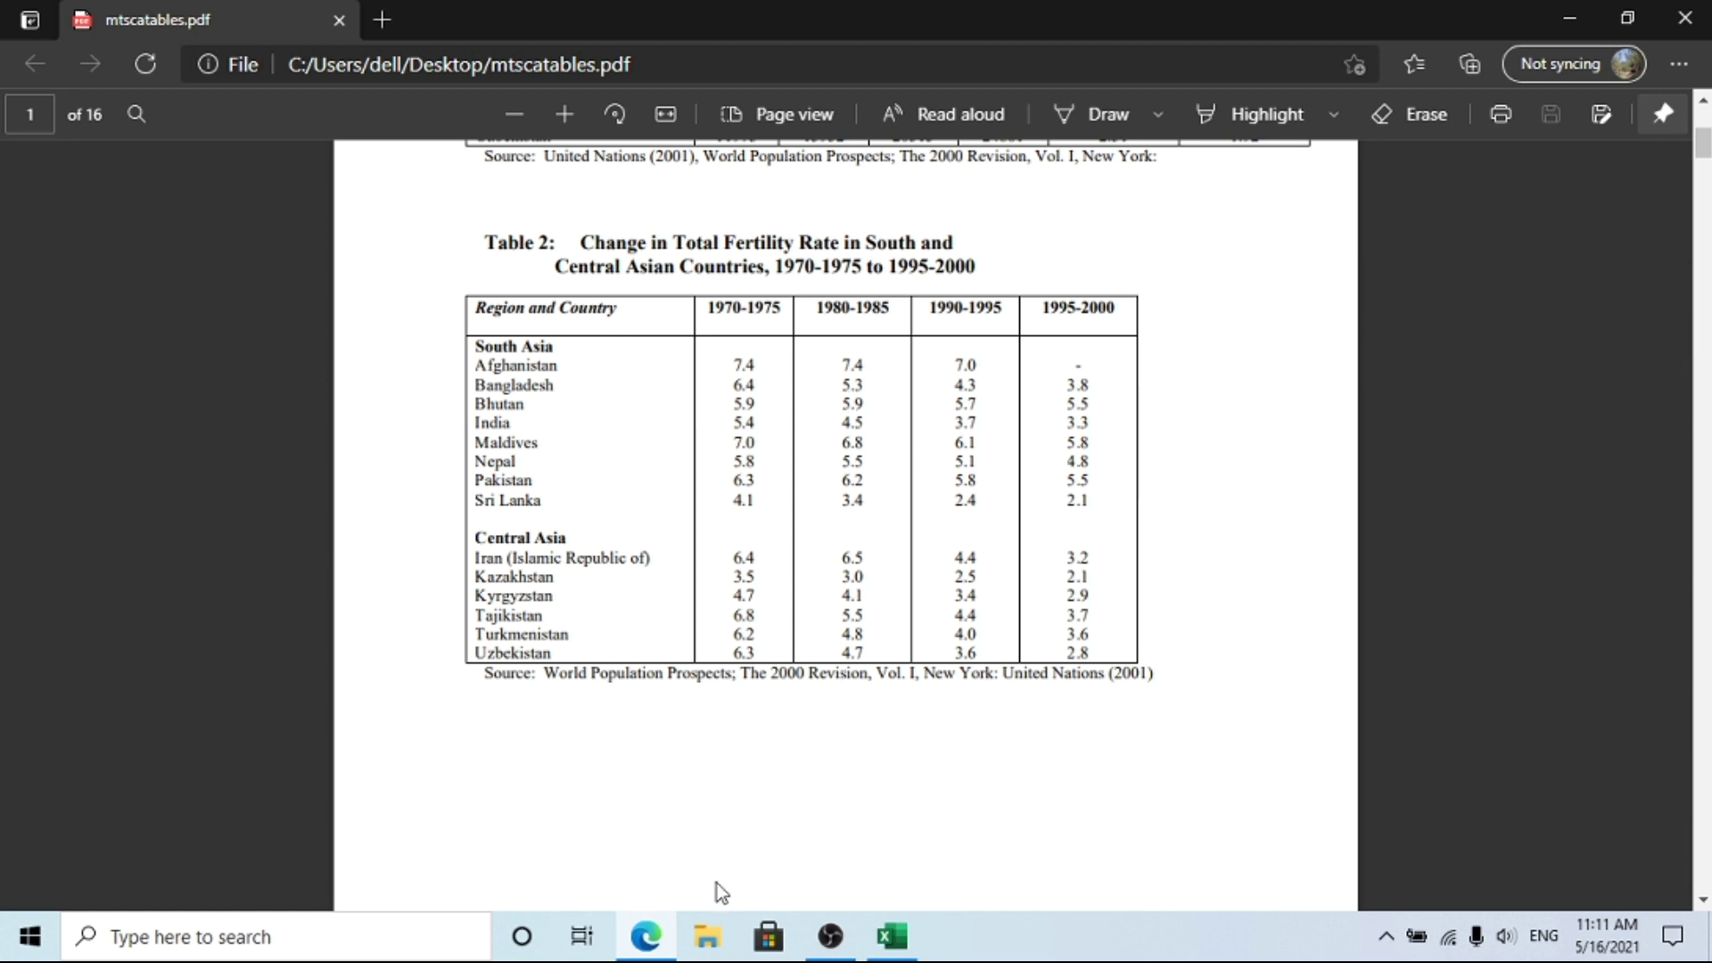
left_click(652, 944)
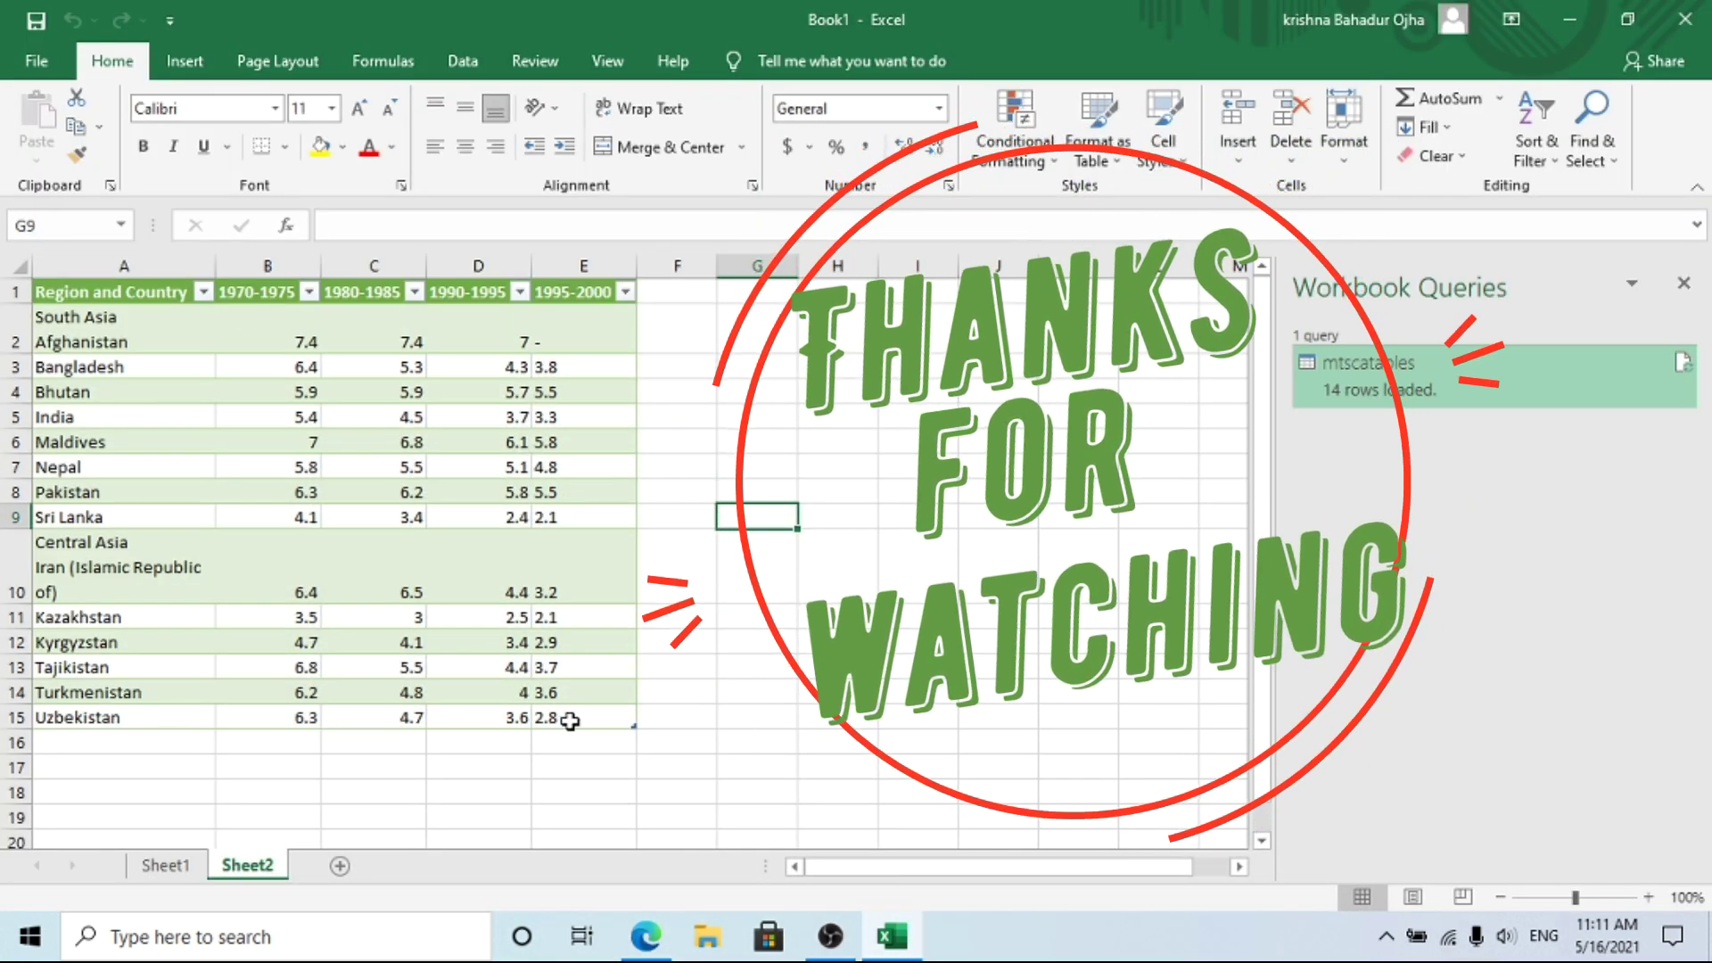
left_click_drag(553, 717, 54, 302)
left_click(738, 435)
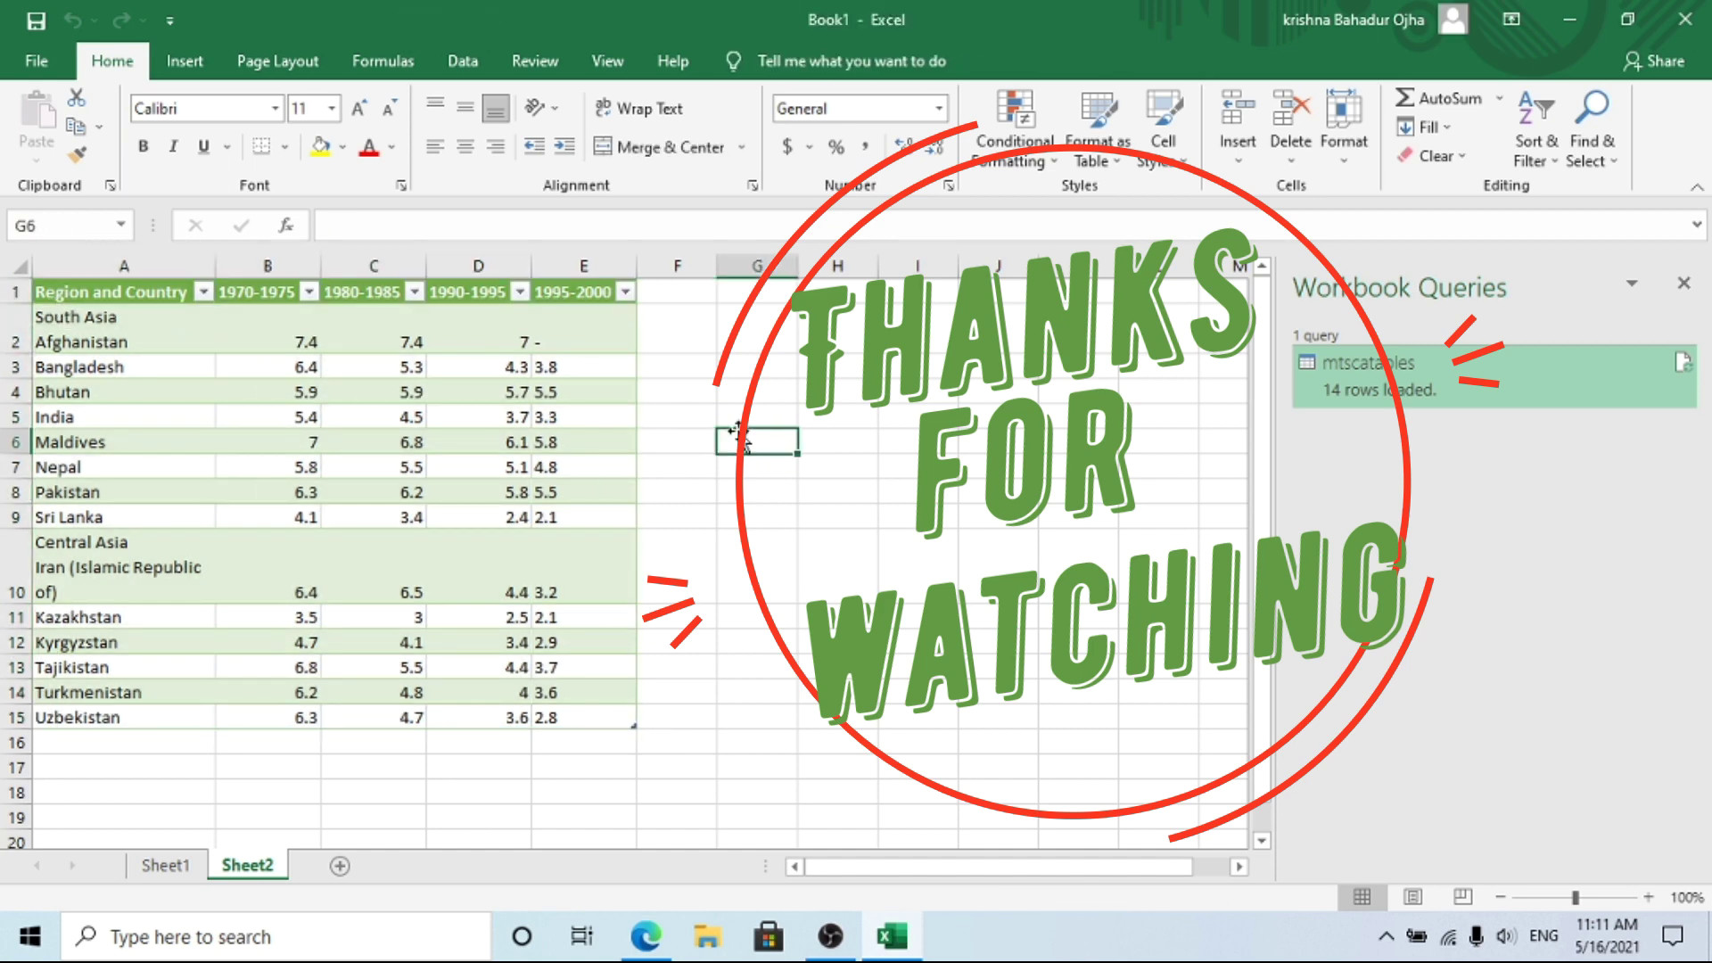